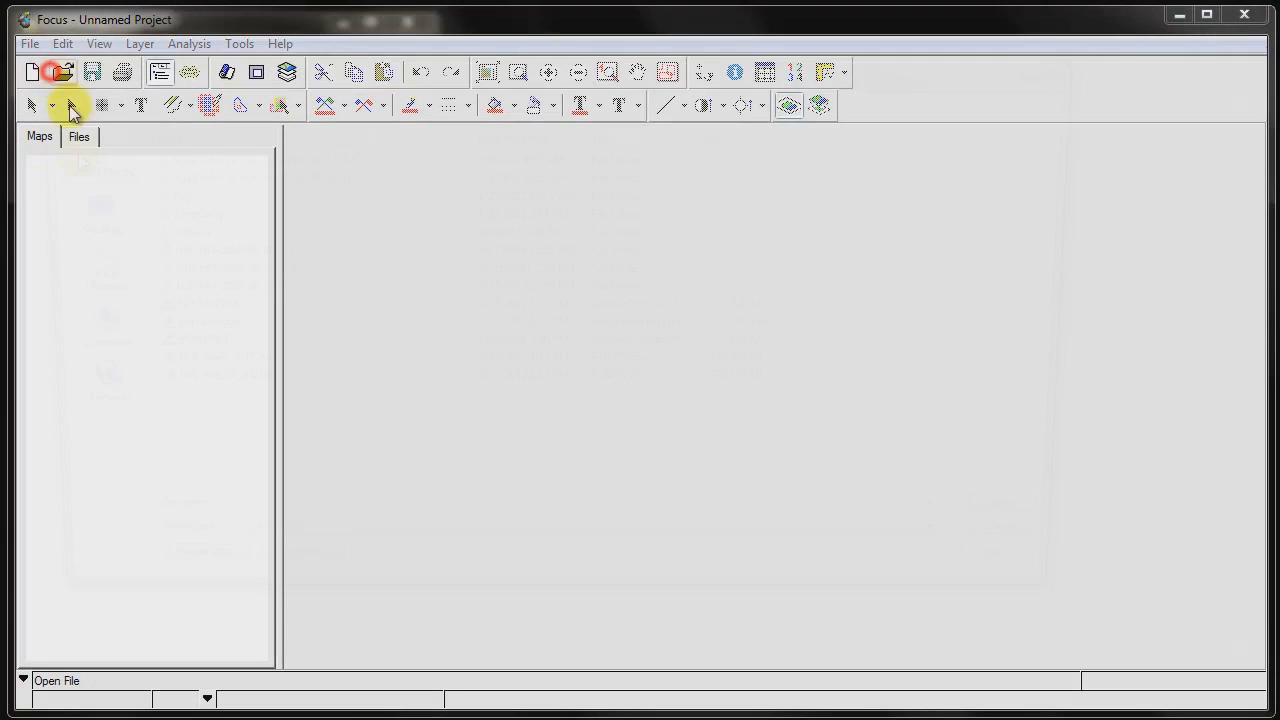
# - Open the portland.gpr project from the data folder
pyautogui.click(60, 72)
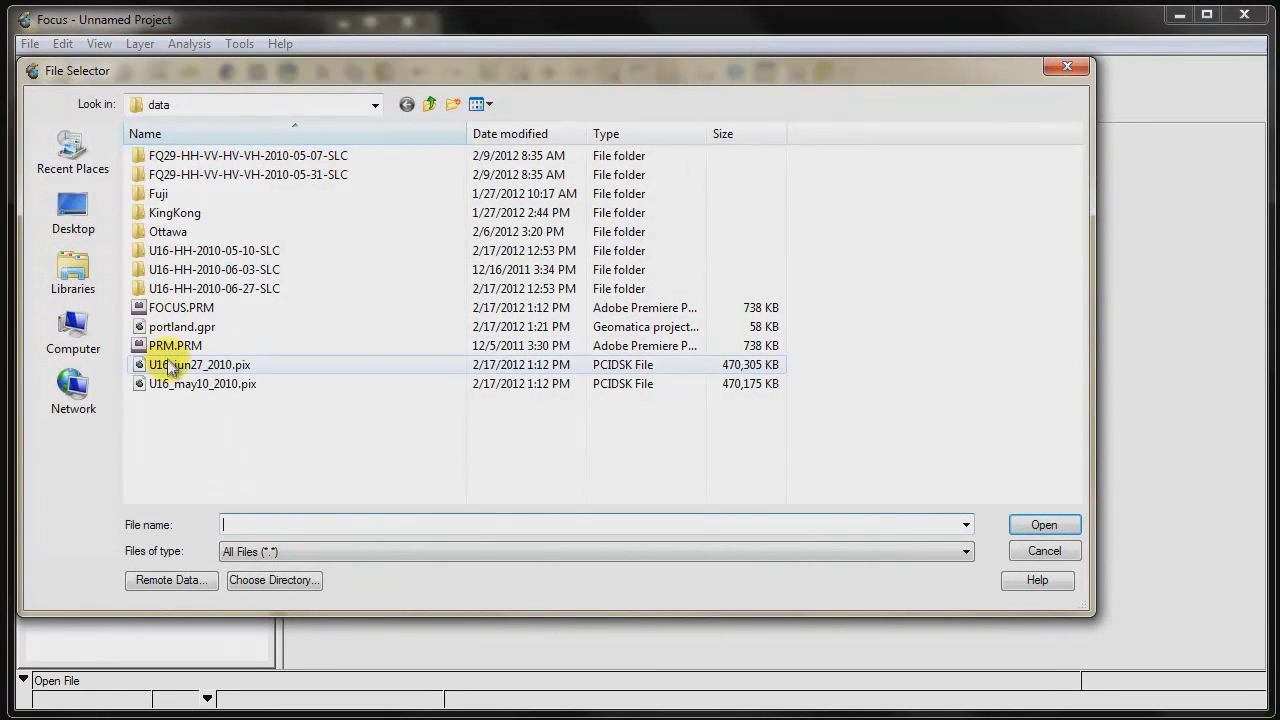
pyautogui.click(167, 330)
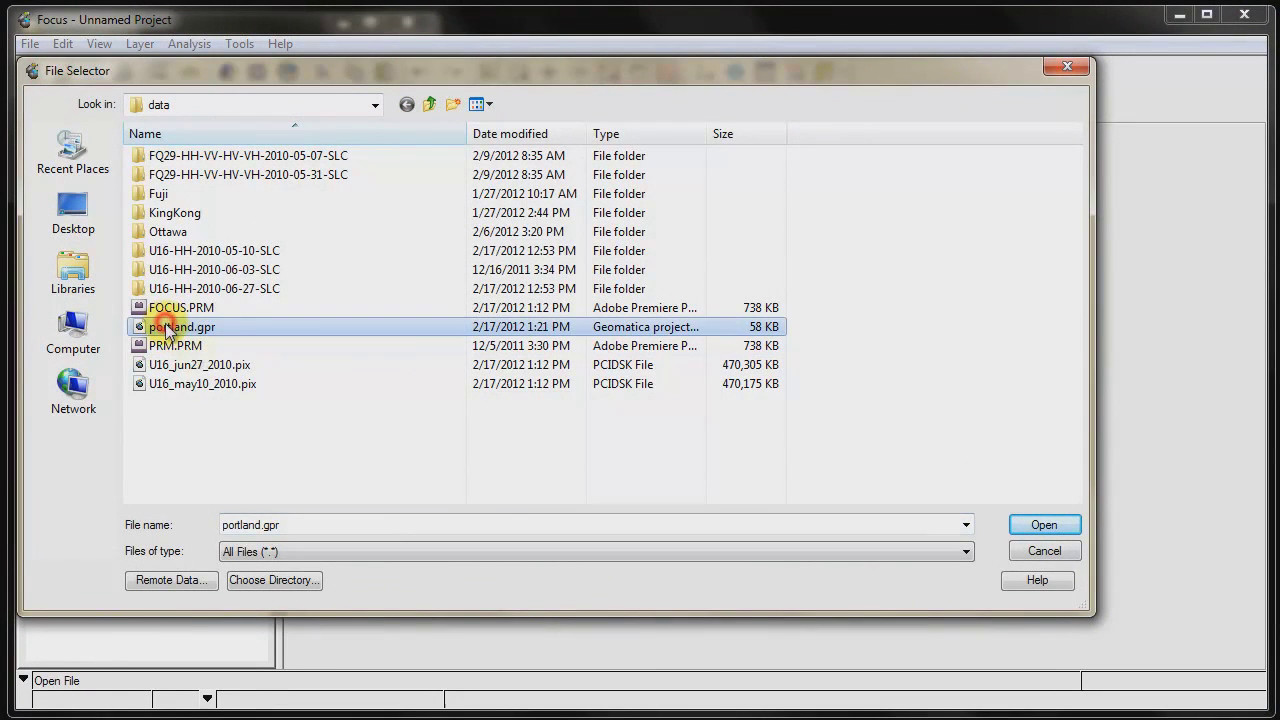
pyautogui.click(1044, 522)
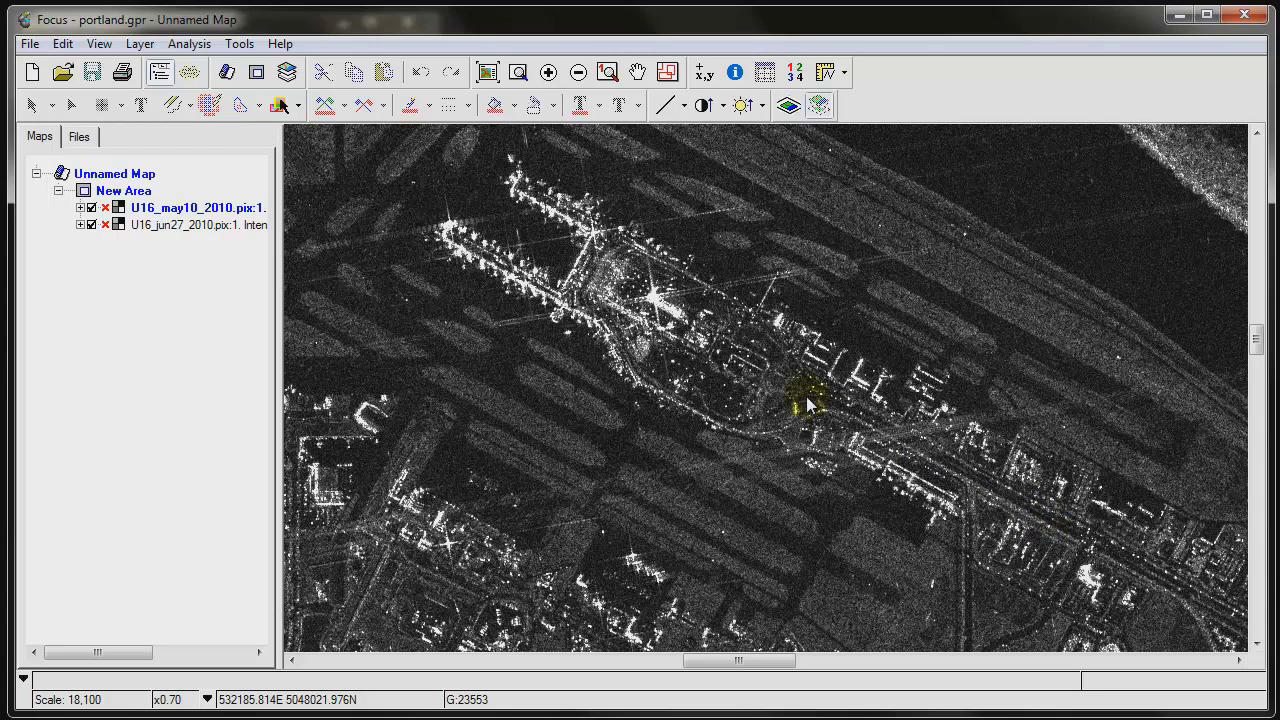
pyautogui.click(190, 44)
pyautogui.moveTo(247, 50)
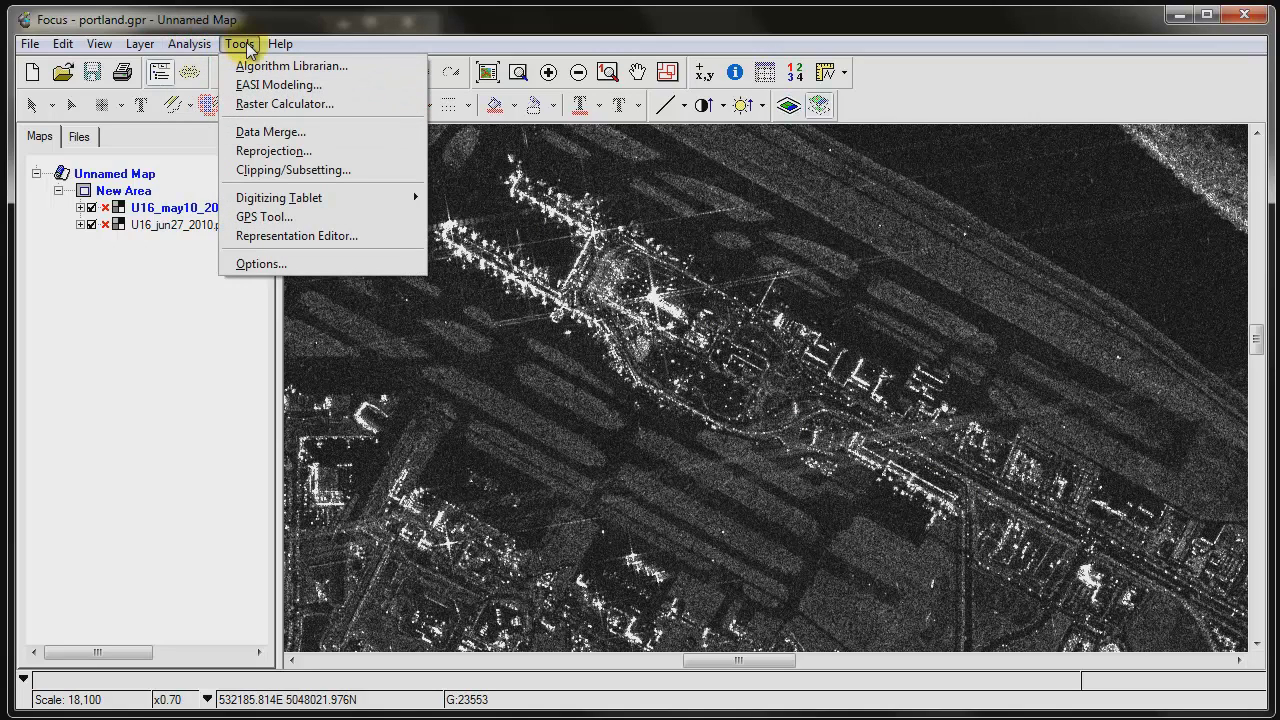
pyautogui.click(265, 65)
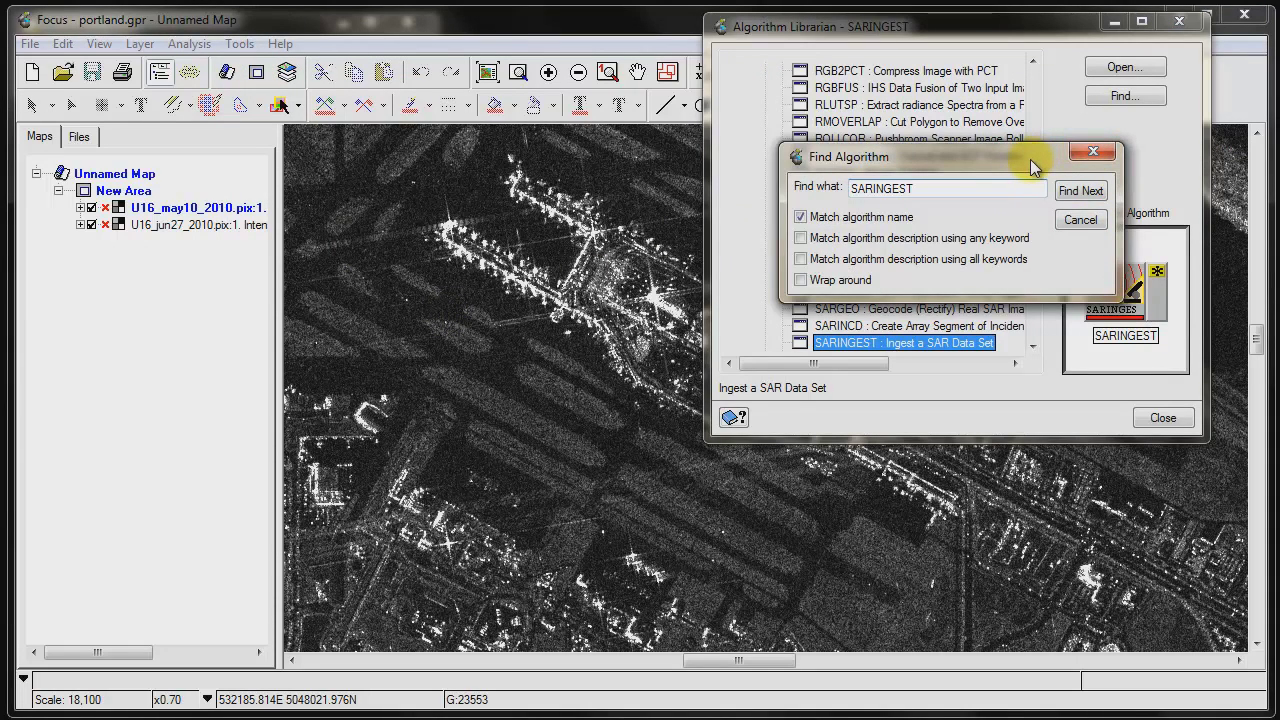
pyautogui.click(1090, 151)
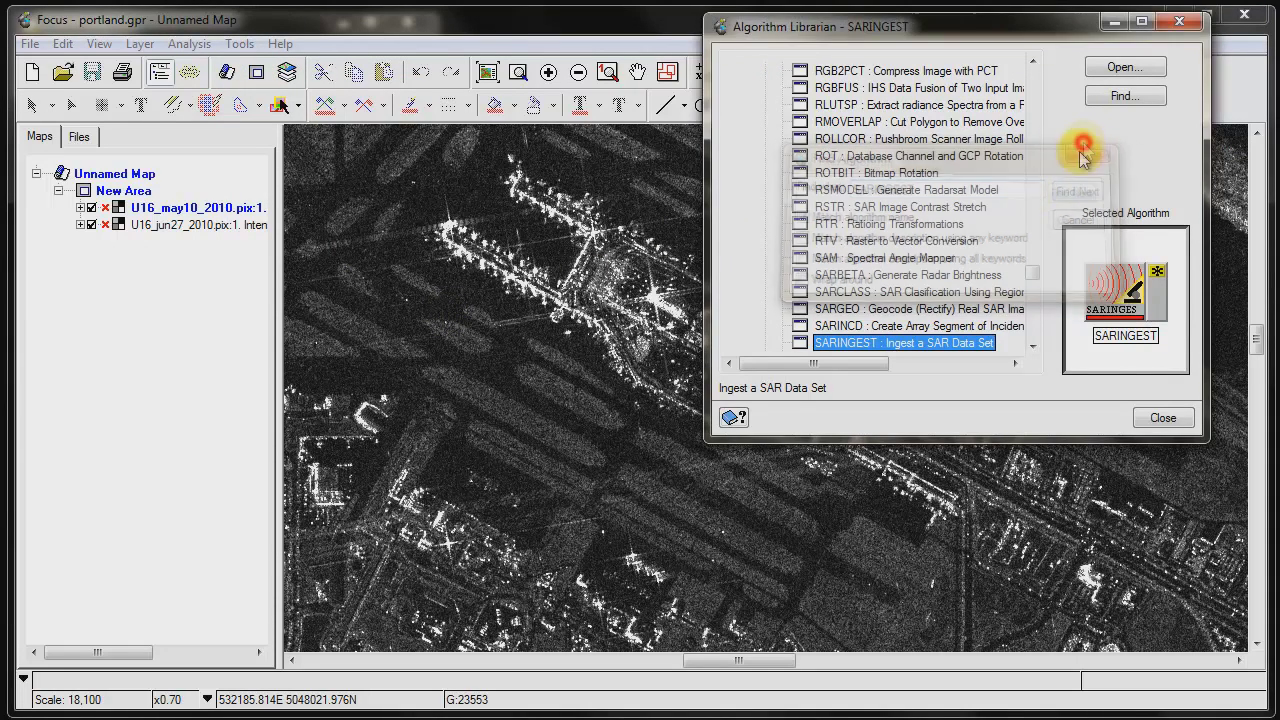
pyautogui.doubleClick(838, 345)
pyautogui.moveTo(924, 52); pyautogui.dragTo(748, 135)
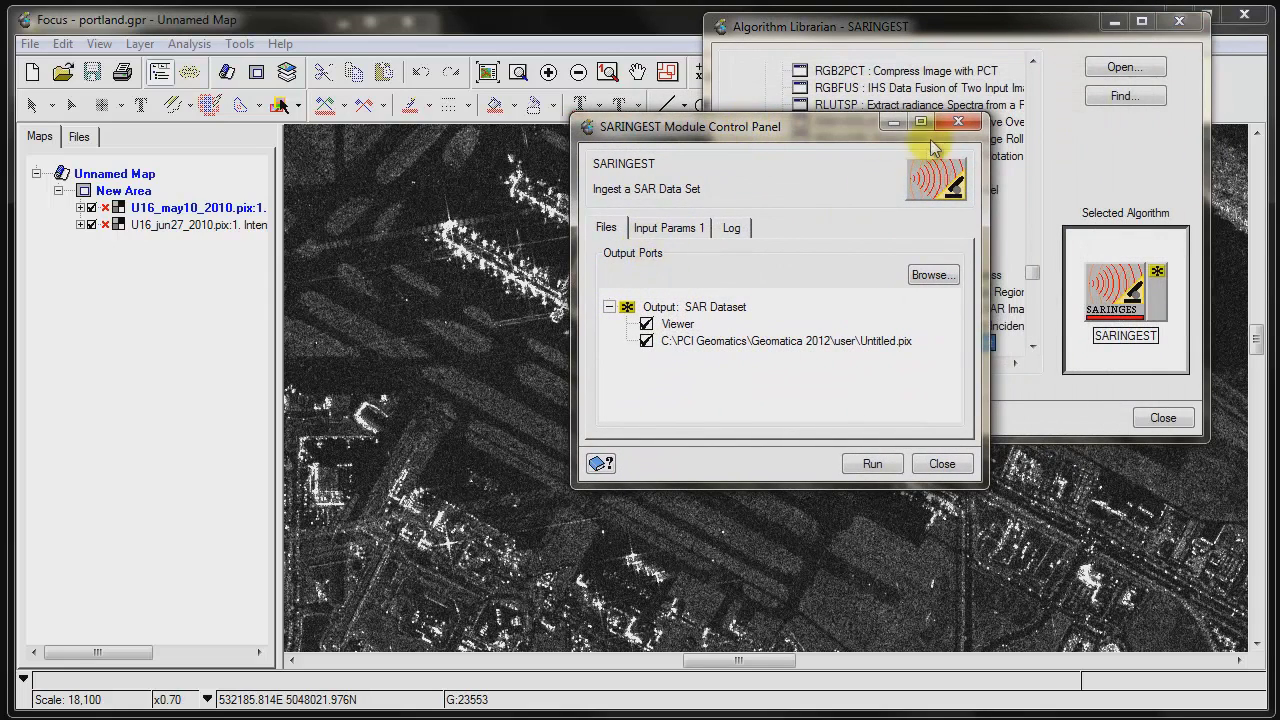
pyautogui.click(956, 124)
pyautogui.click(1162, 418)
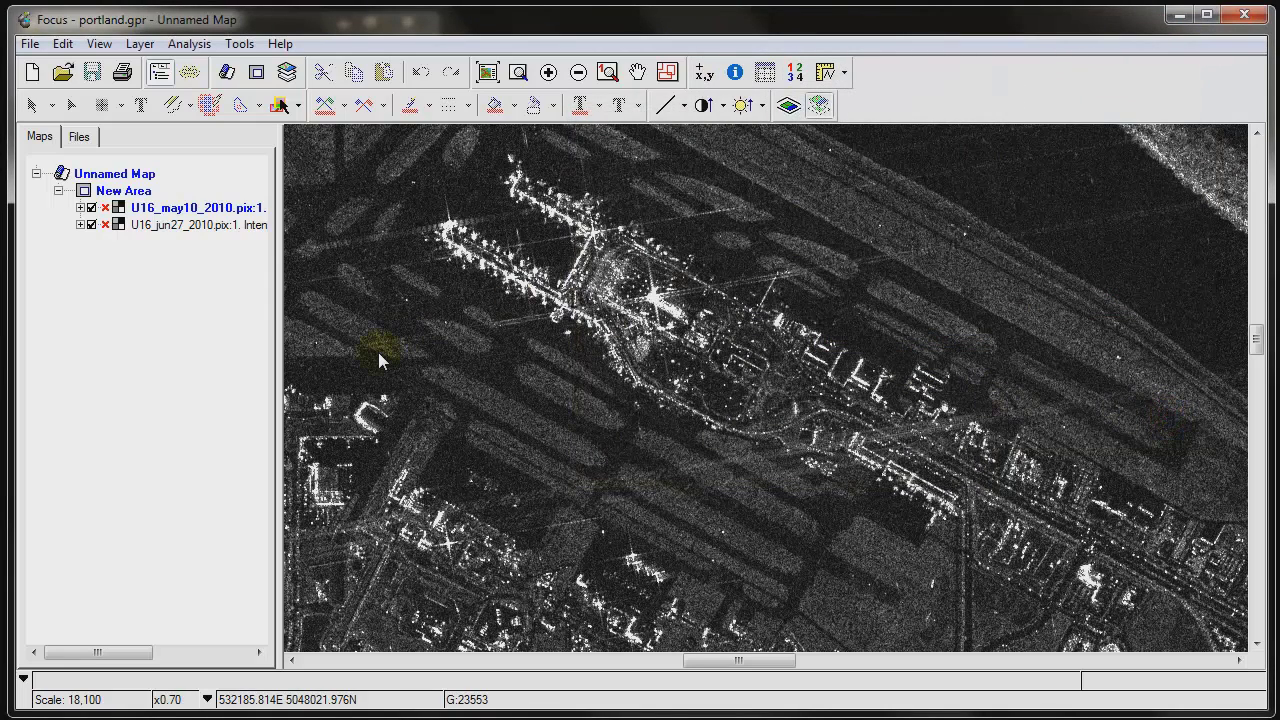
# - On the Files tab, expand both image files' raster channels and widen the layer panel
pyautogui.click(82, 136)
pyautogui.click(58, 190)
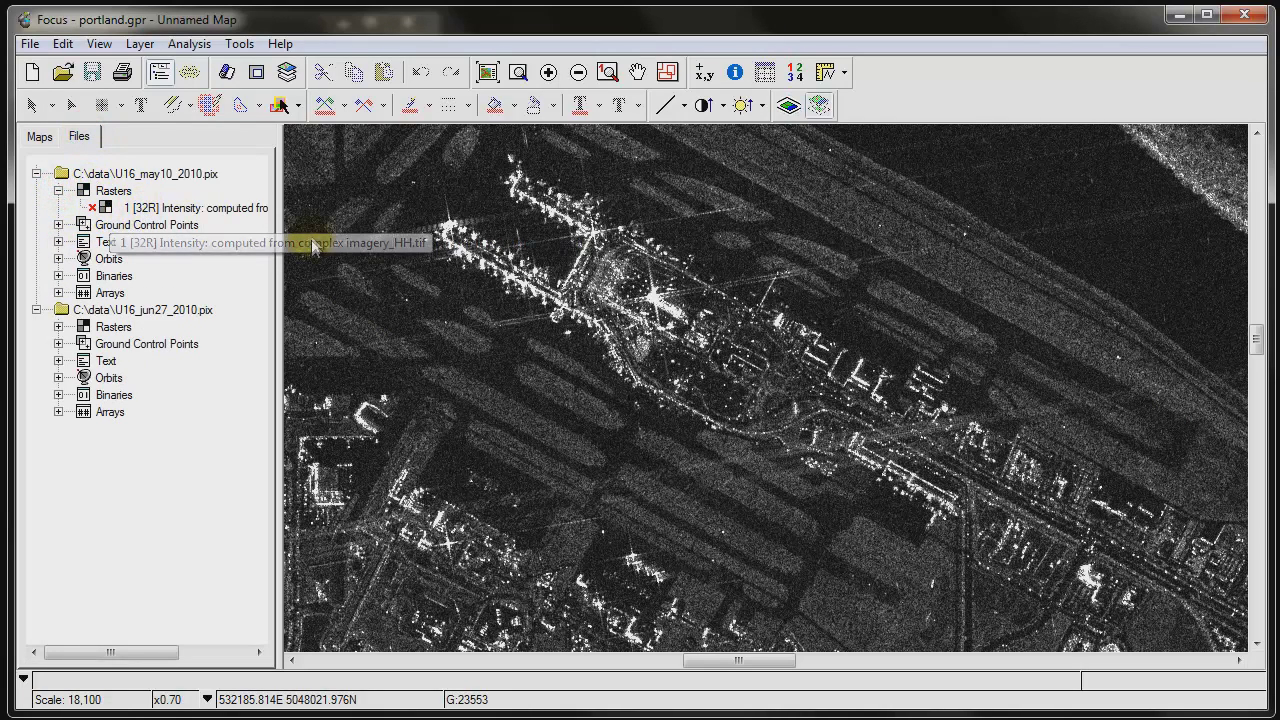
pyautogui.moveTo(277, 223); pyautogui.dragTo(440, 235)
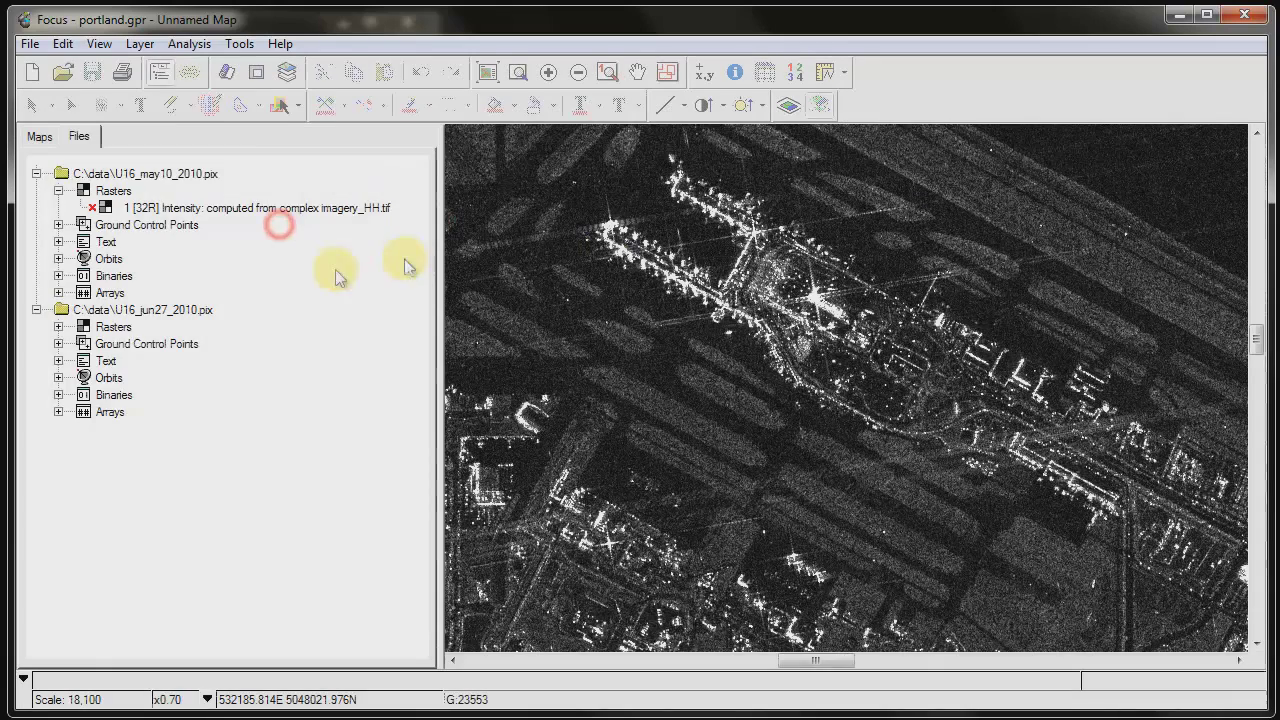
pyautogui.click(58, 326)
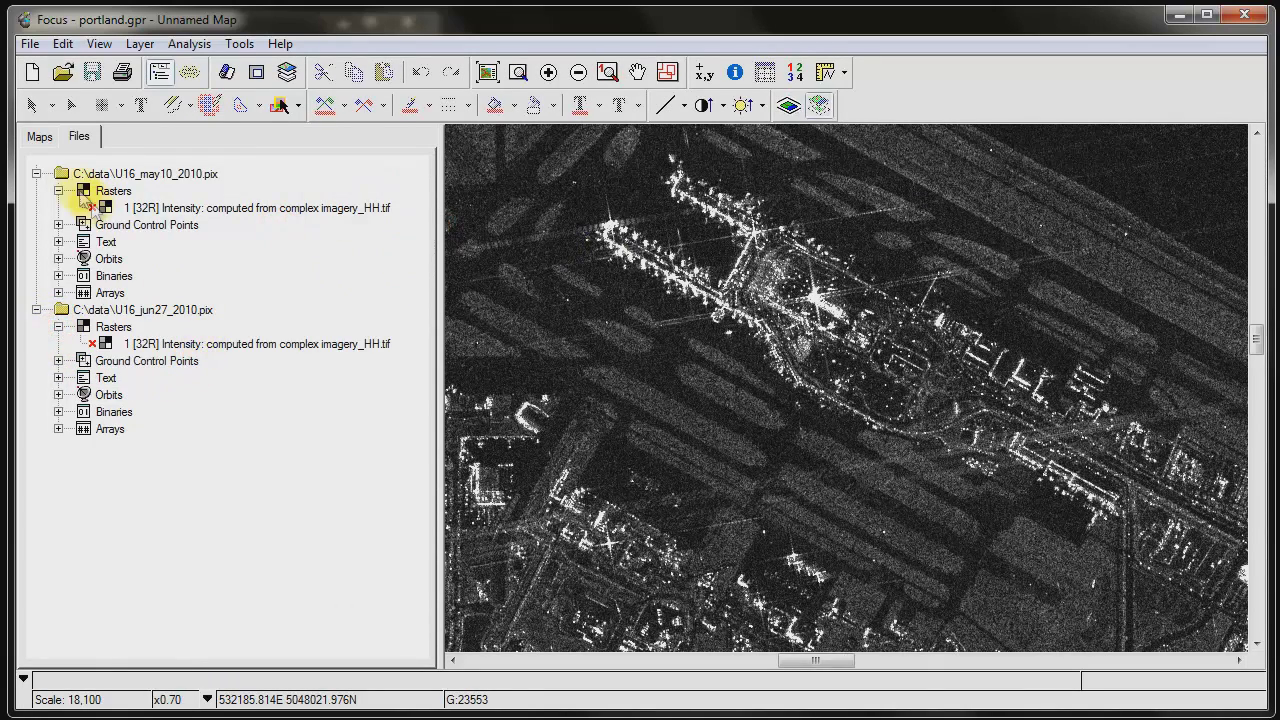
# - Back on the Maps tab, toggle U16_may10_2010 off and on twice to compare dates
pyautogui.click(38, 137)
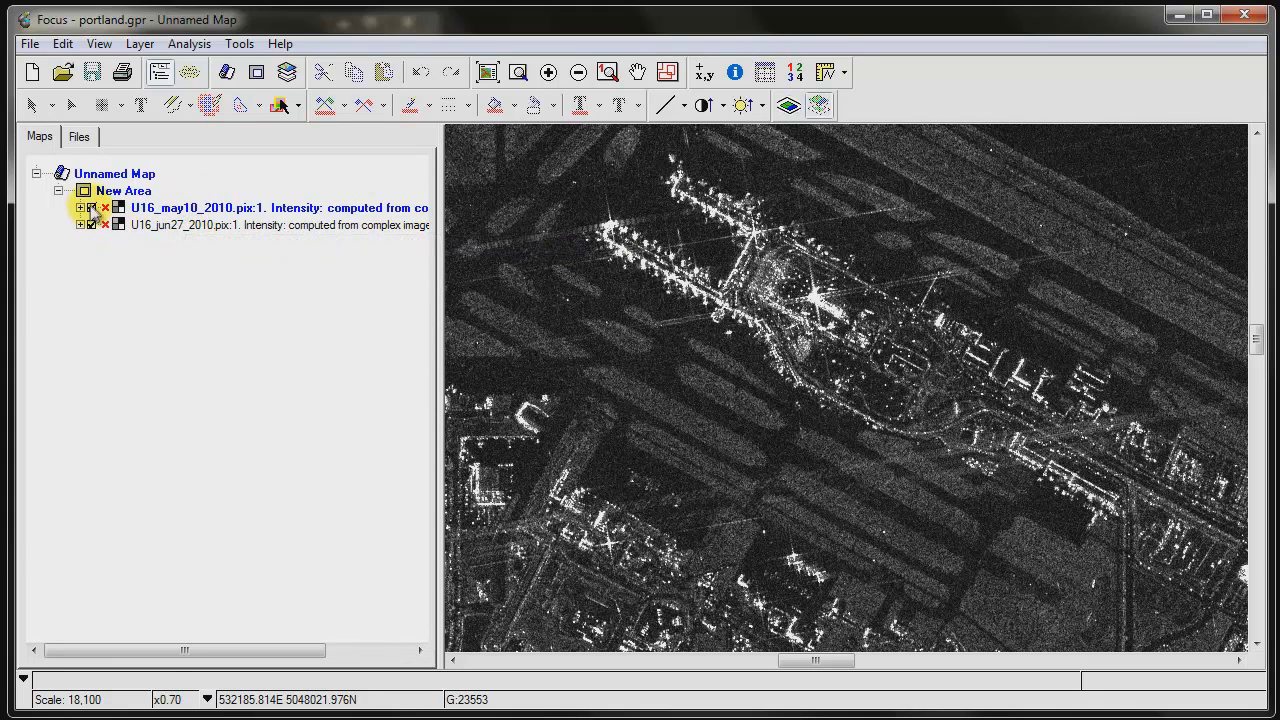
pyautogui.click(92, 208)
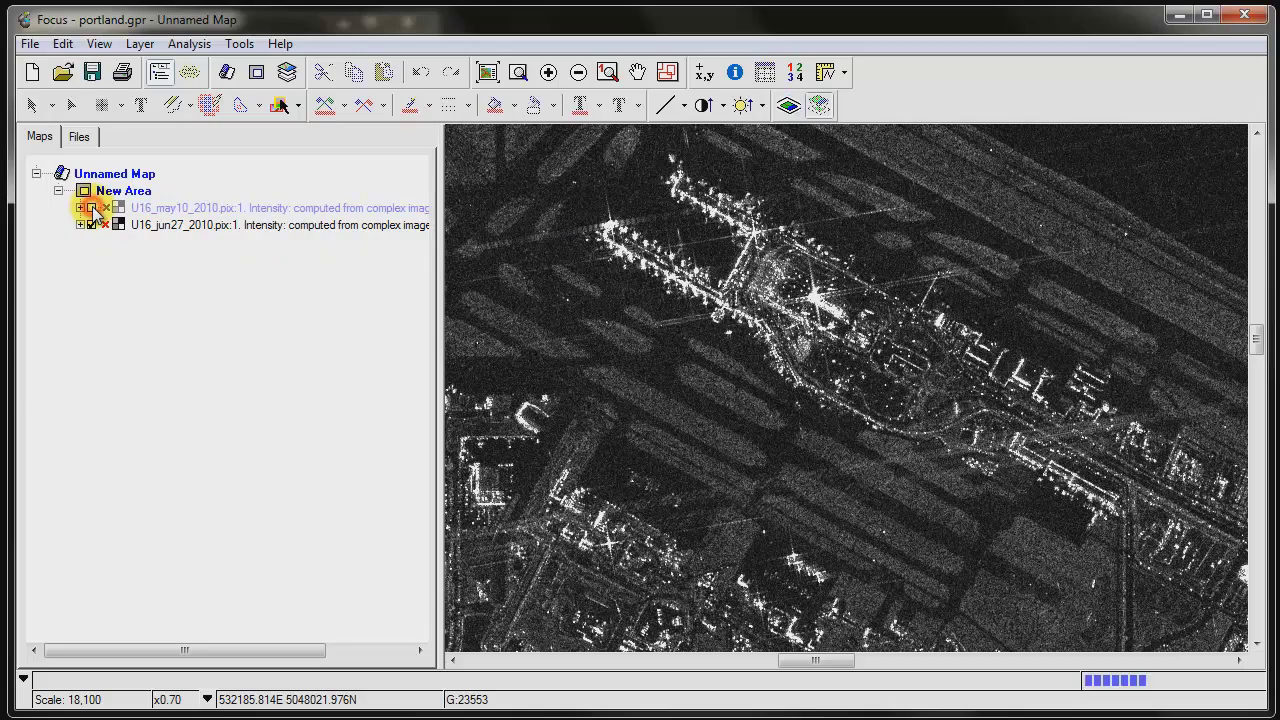
pyautogui.click(92, 208)
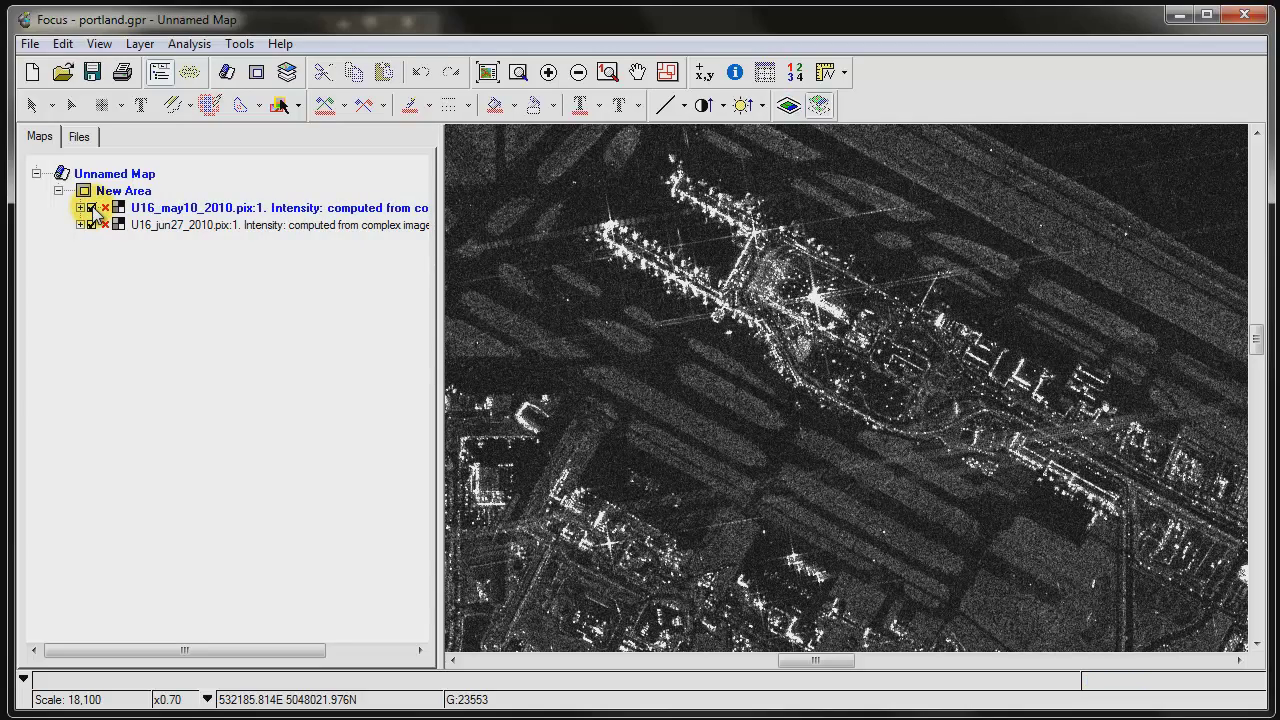
pyautogui.click(92, 208)
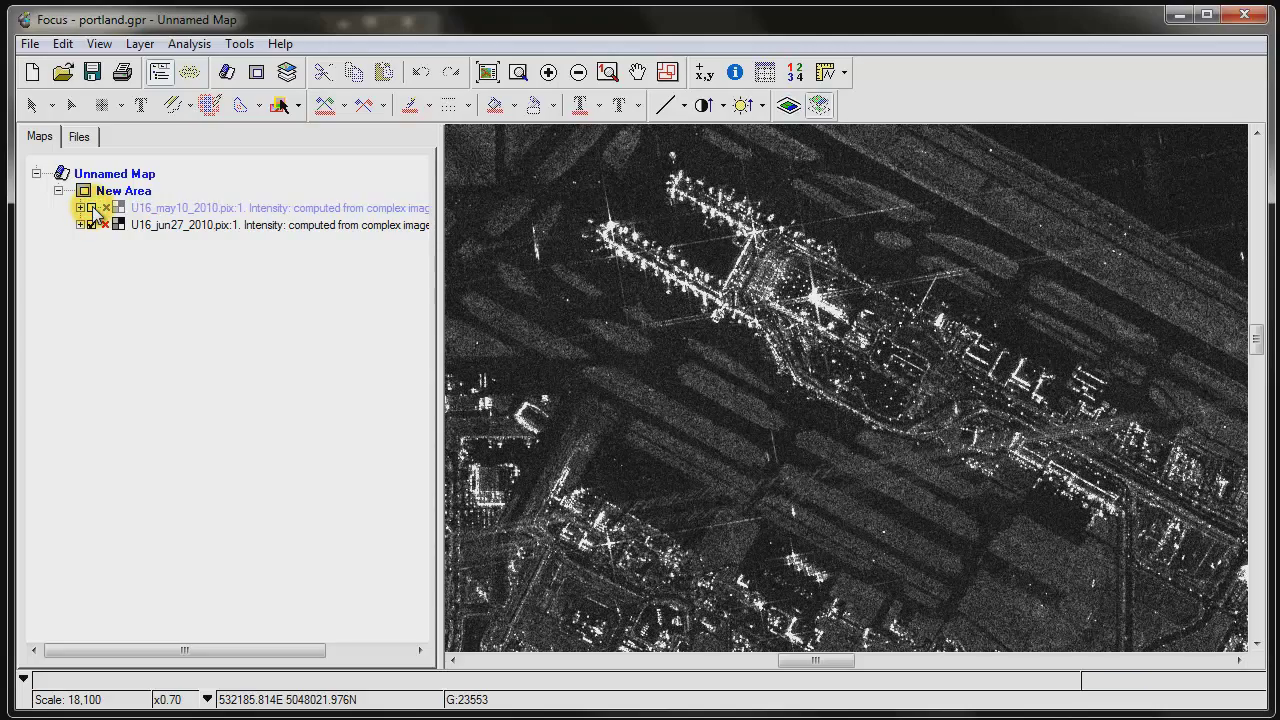
pyautogui.click(92, 208)
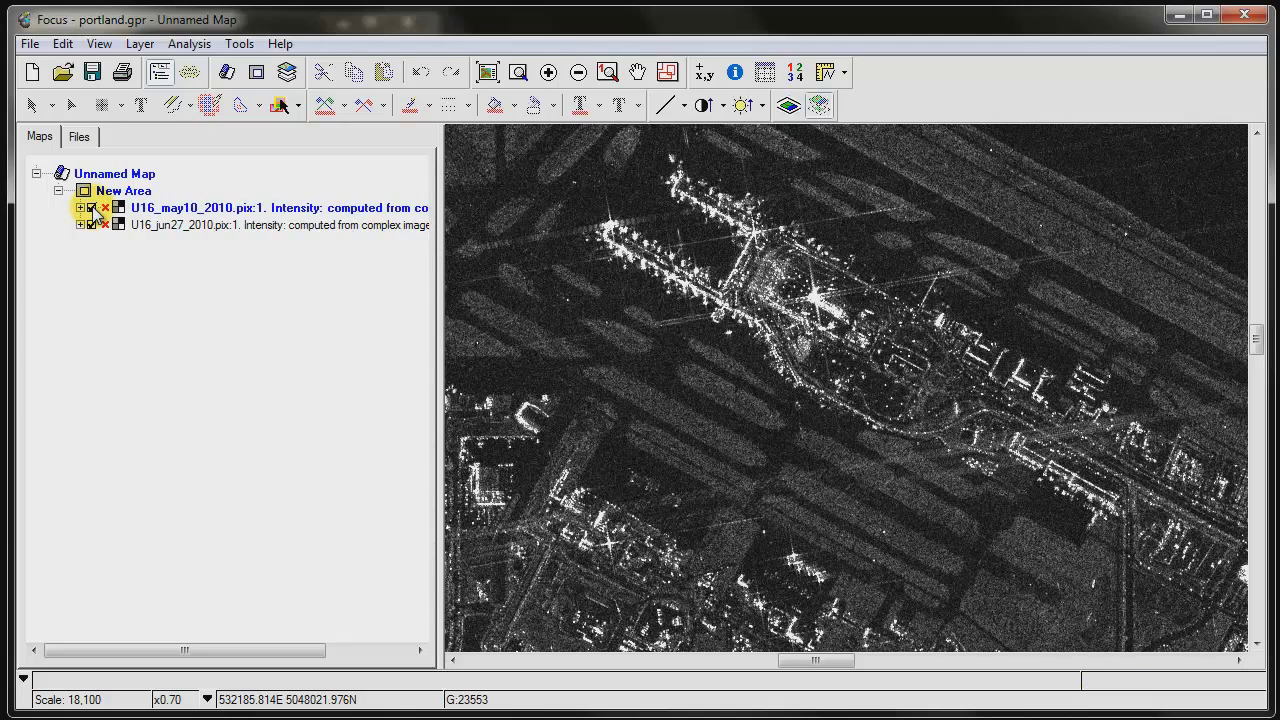
# - Open Visualization Tools in Swipe mode, stop the auto swipe and set its speed to 200 frames/sec
pyautogui.click(99, 44)
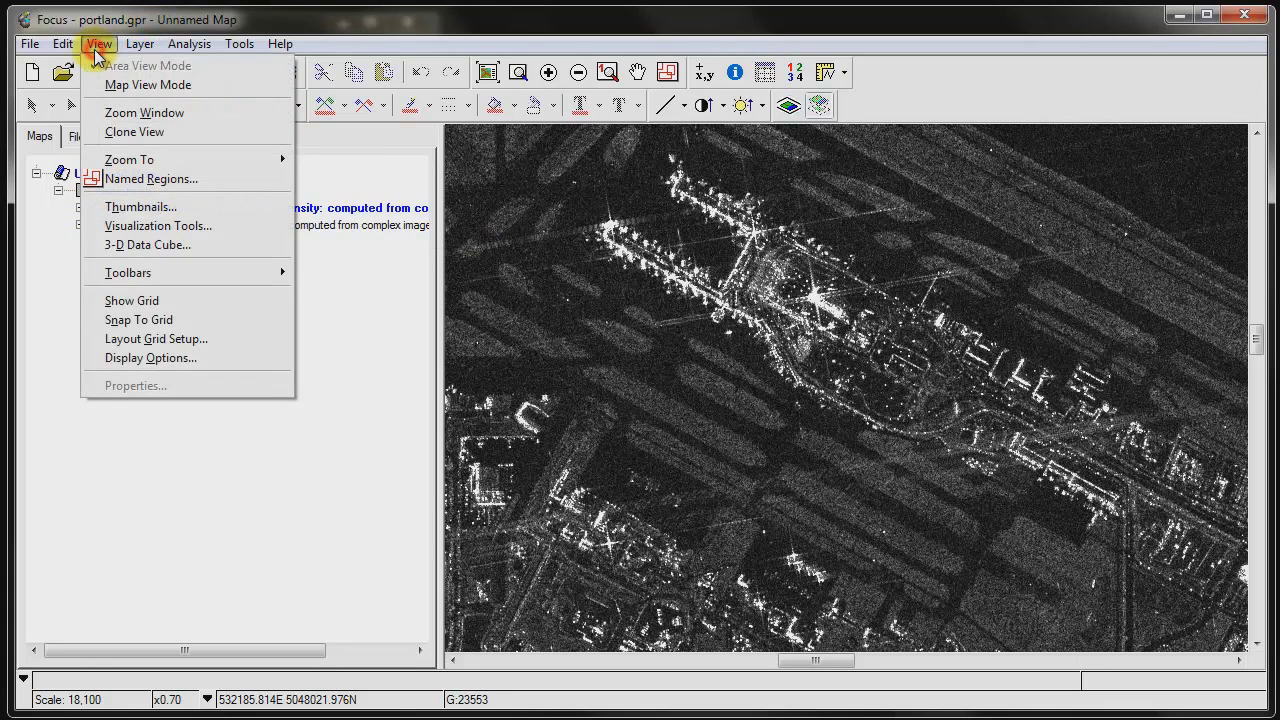
pyautogui.click(147, 229)
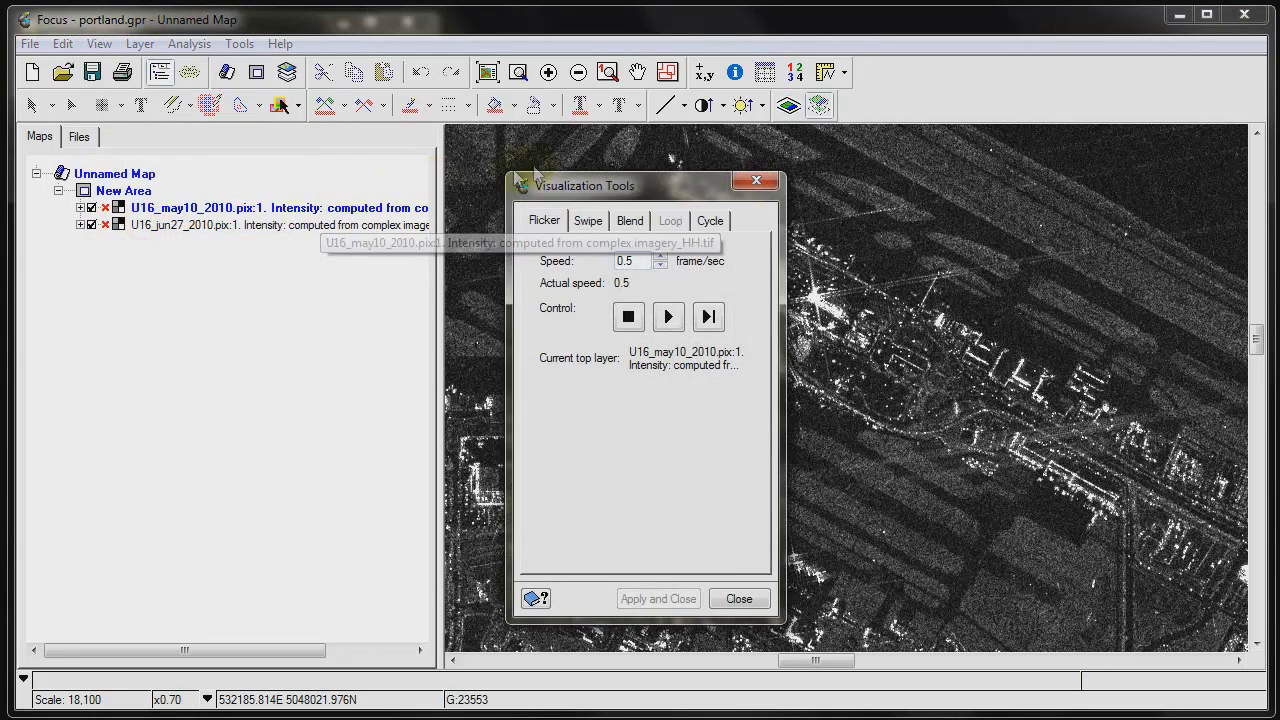
pyautogui.moveTo(605, 185); pyautogui.dragTo(206, 177)
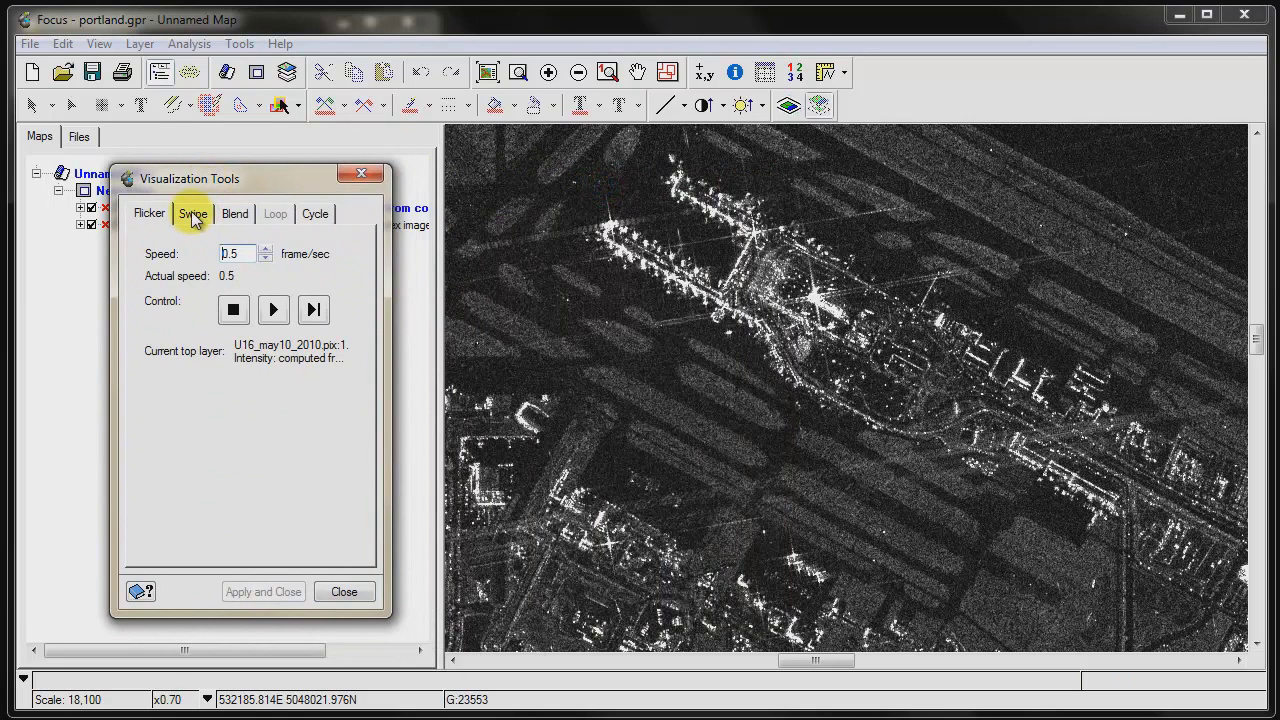
pyautogui.click(192, 214)
pyautogui.click(241, 383)
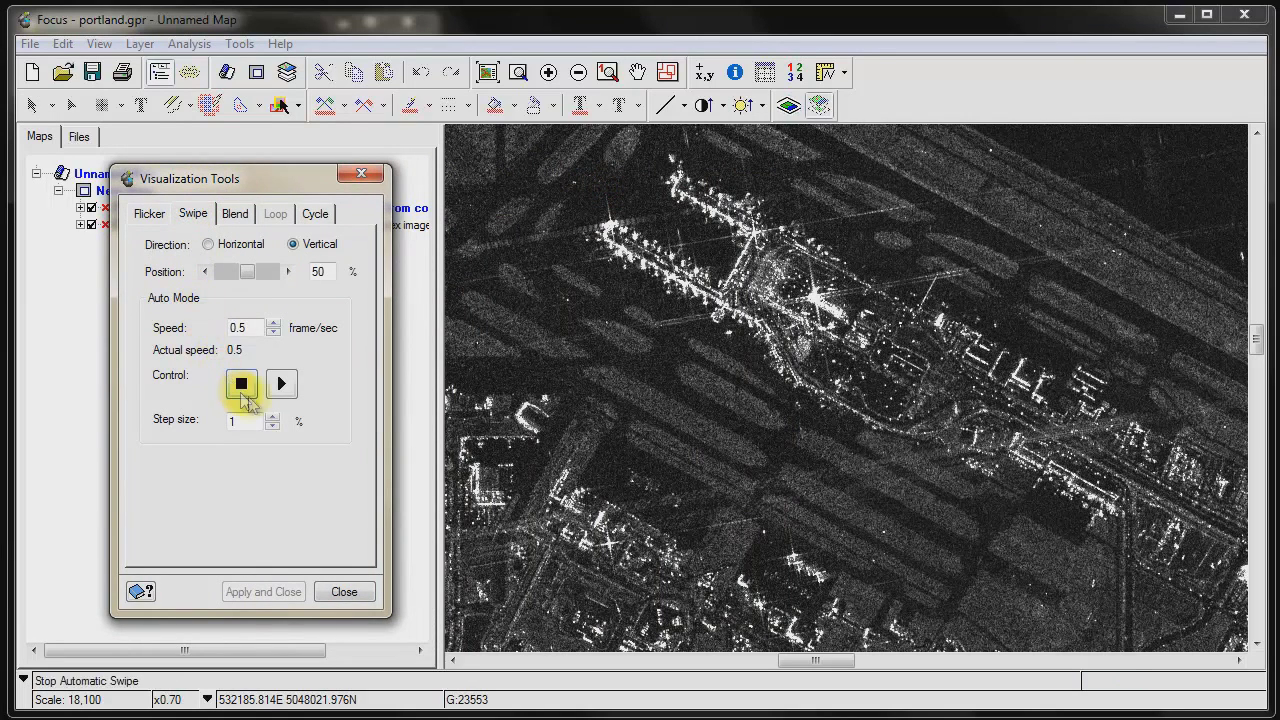
pyautogui.doubleClick(255, 327)
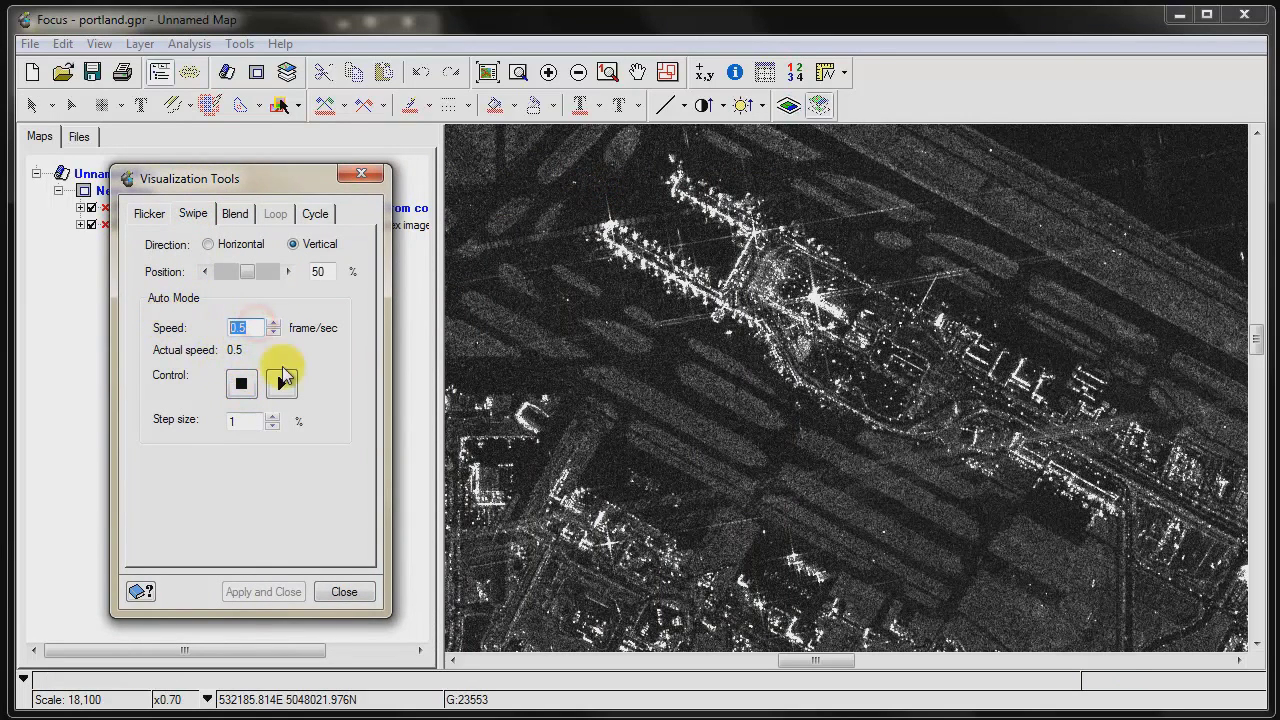
pyautogui.write('200')
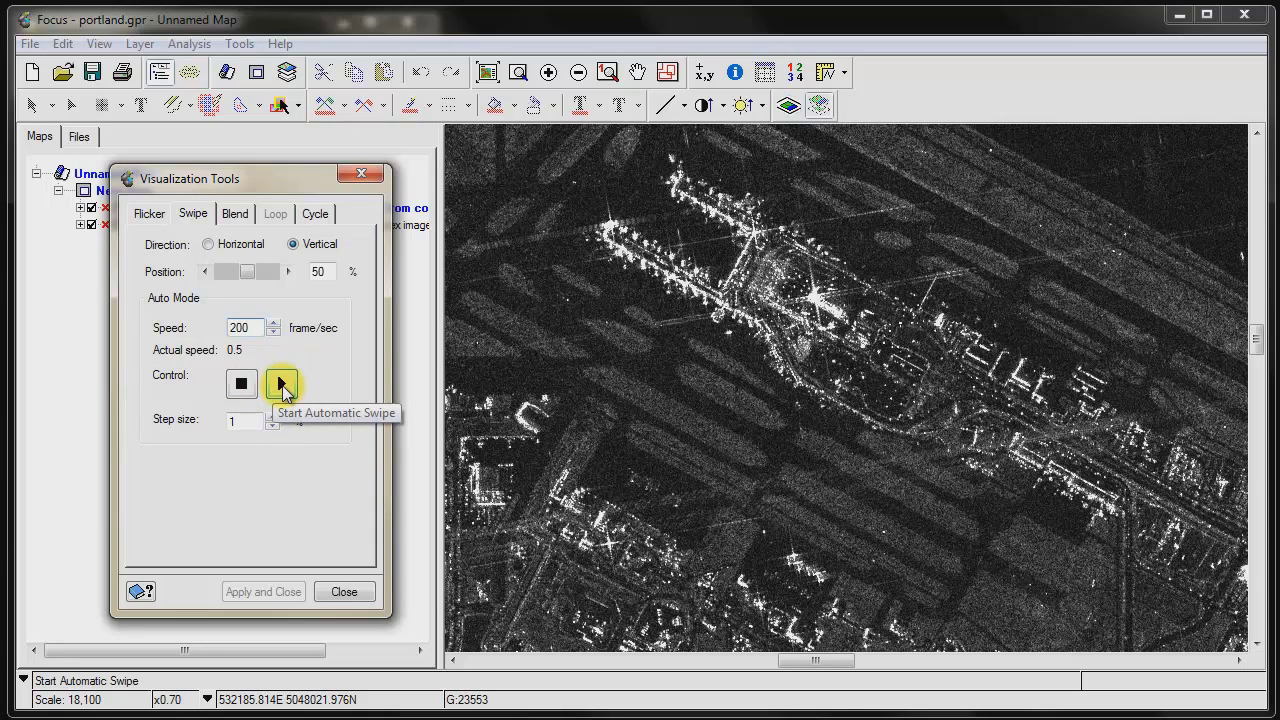
# - Run the automatic swipe, switch its direction to Horizontal, then stop it and close the tools
pyautogui.click(282, 388)
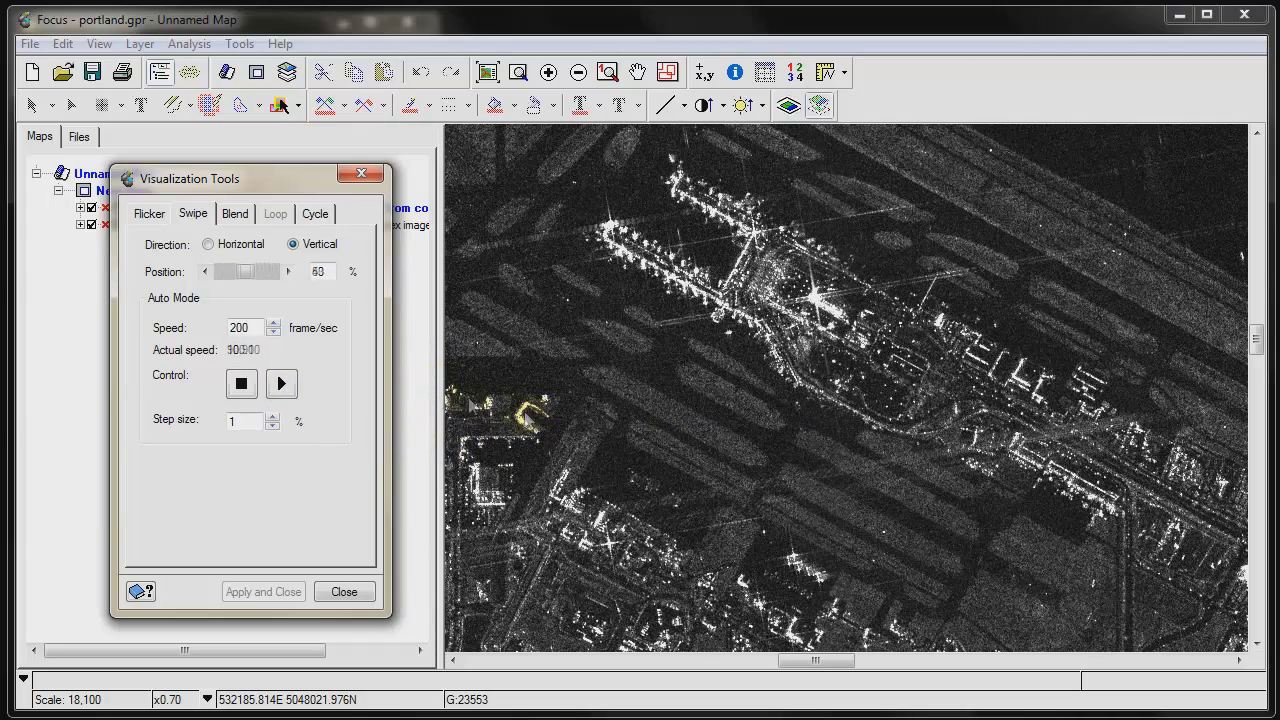
pyautogui.click(209, 246)
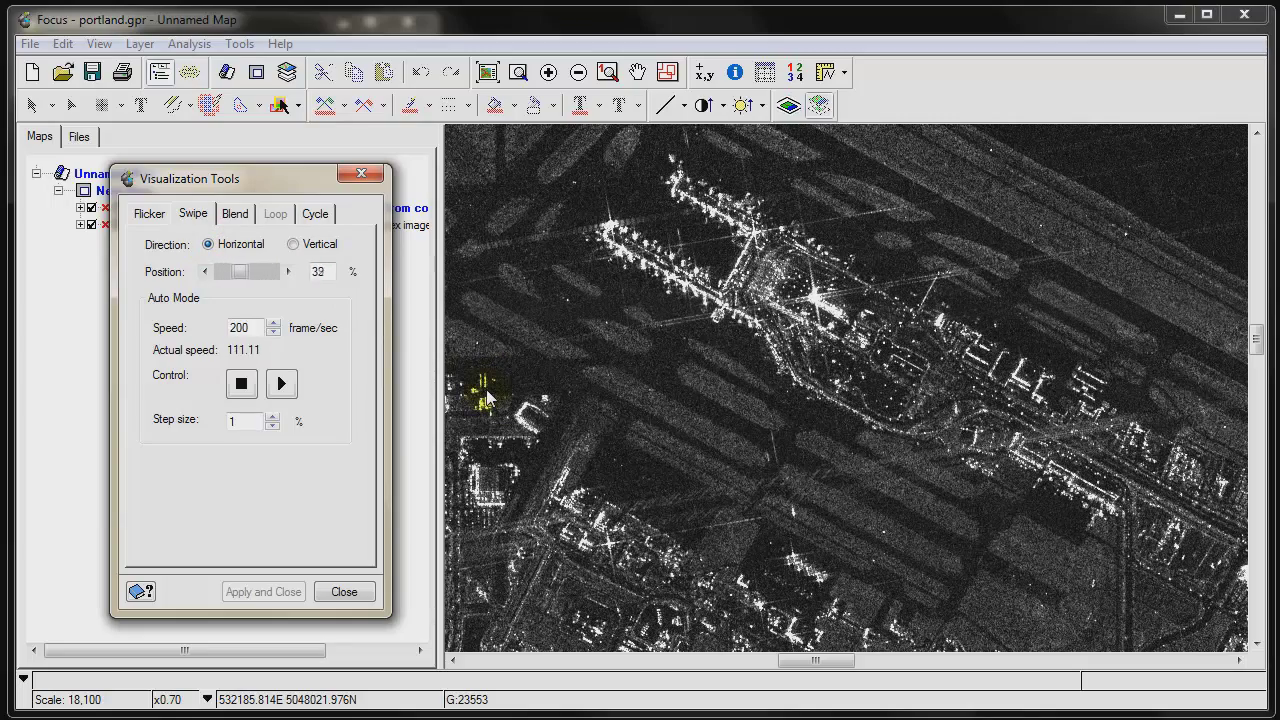
pyautogui.click(241, 384)
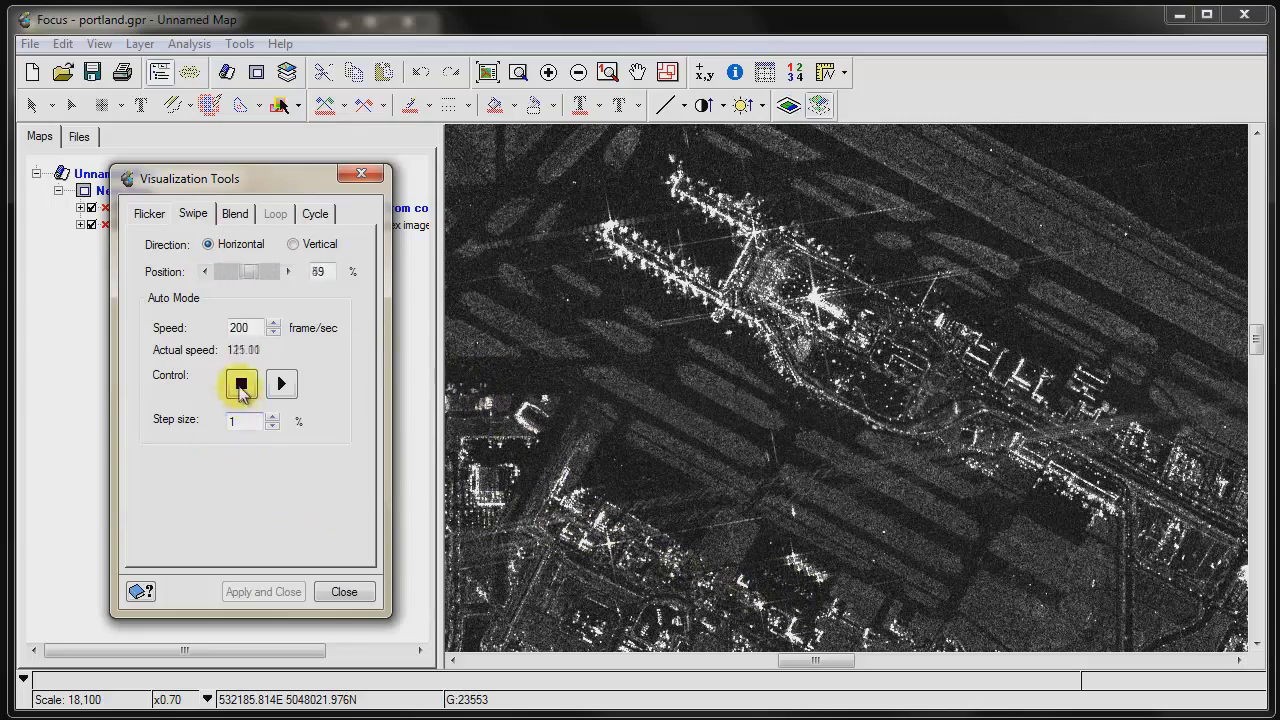
pyautogui.press('Escape')
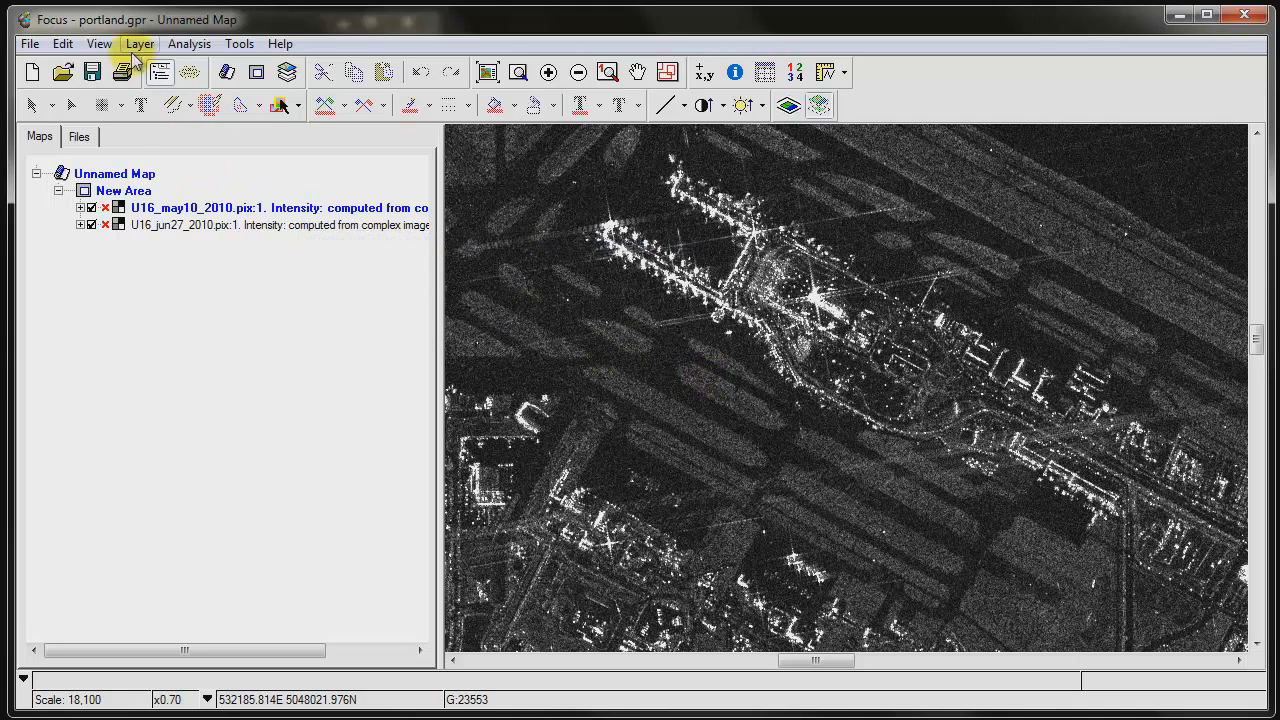
# - Start the Layer > Add wizard and choose an RGB layer
pyautogui.click(289, 76)
pyautogui.click(139, 44)
pyautogui.click(162, 67)
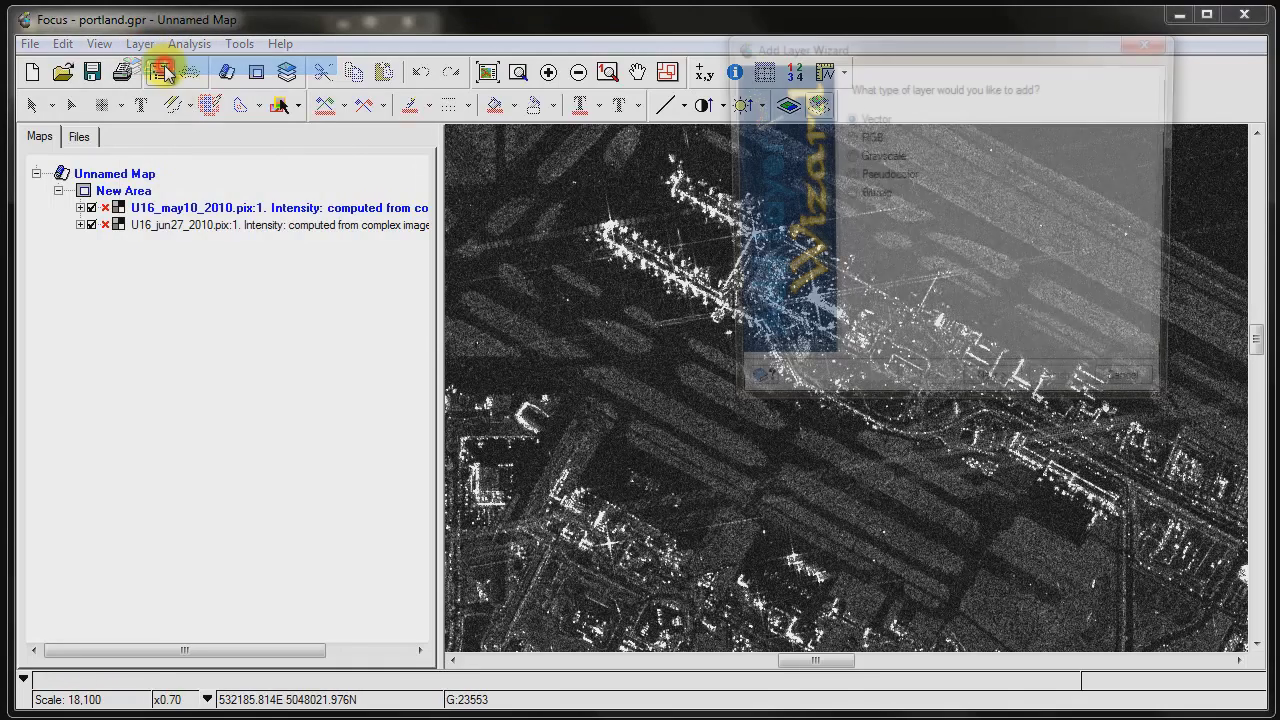
pyautogui.moveTo(926, 52); pyautogui.dragTo(708, 144)
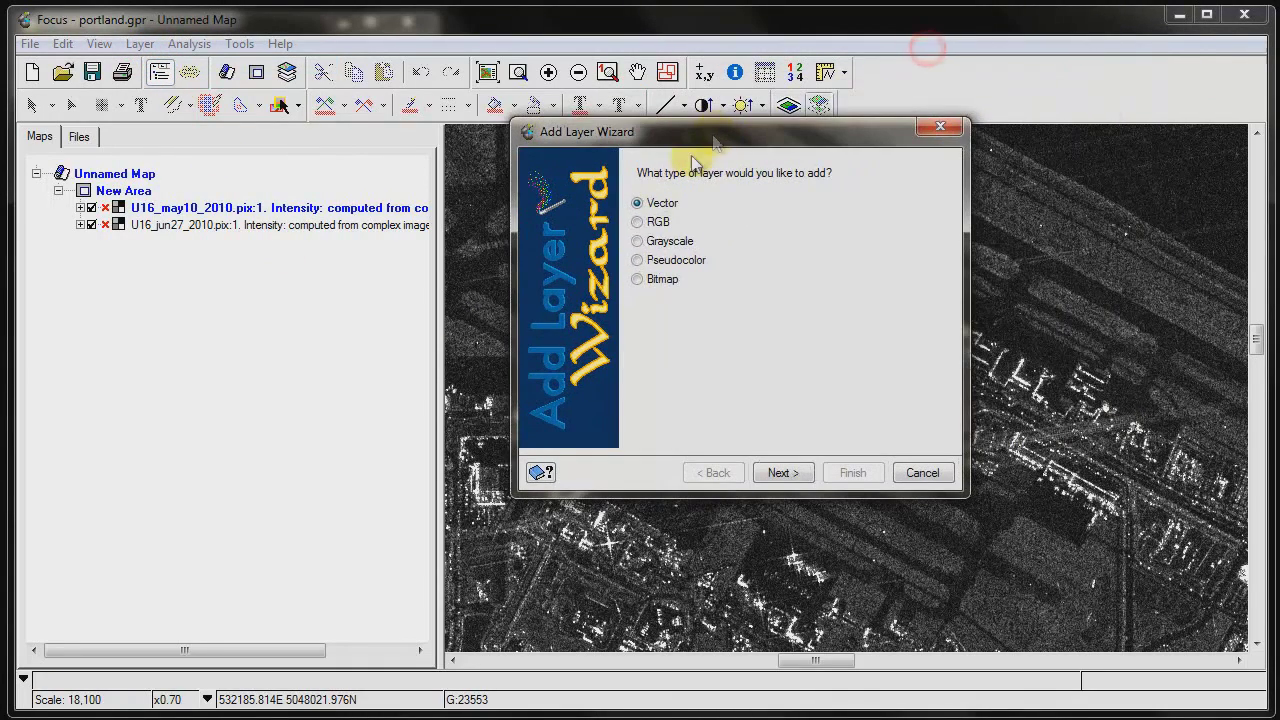
pyautogui.click(637, 221)
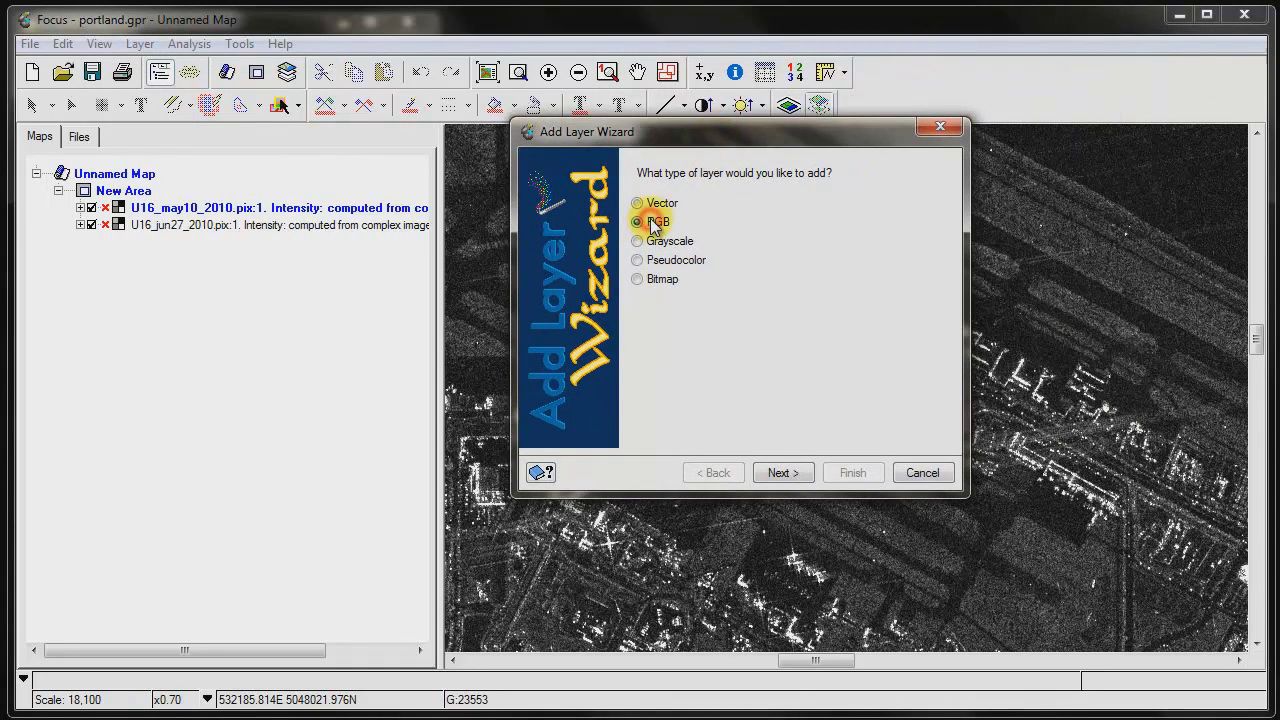
pyautogui.click(784, 472)
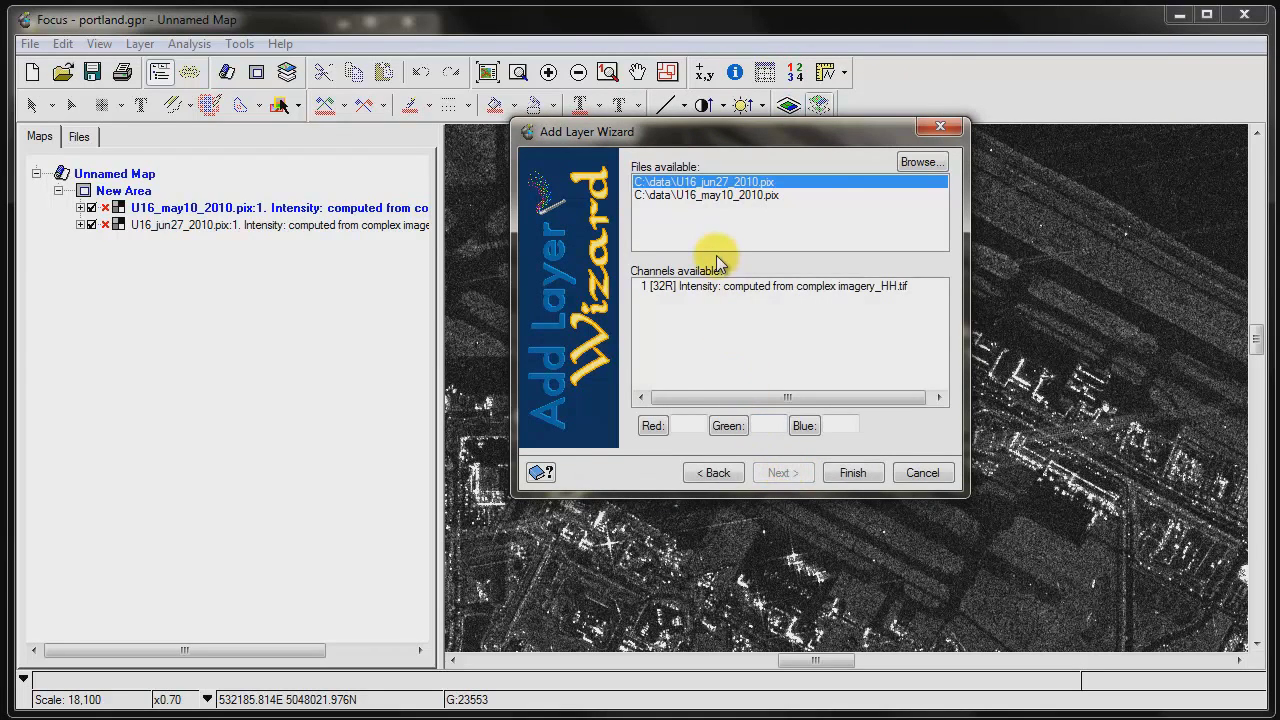
# - Assign U16_may10_2010 channel 1 to red and U16_jun27_2010 channel 1 to green and blue
pyautogui.click(697, 196)
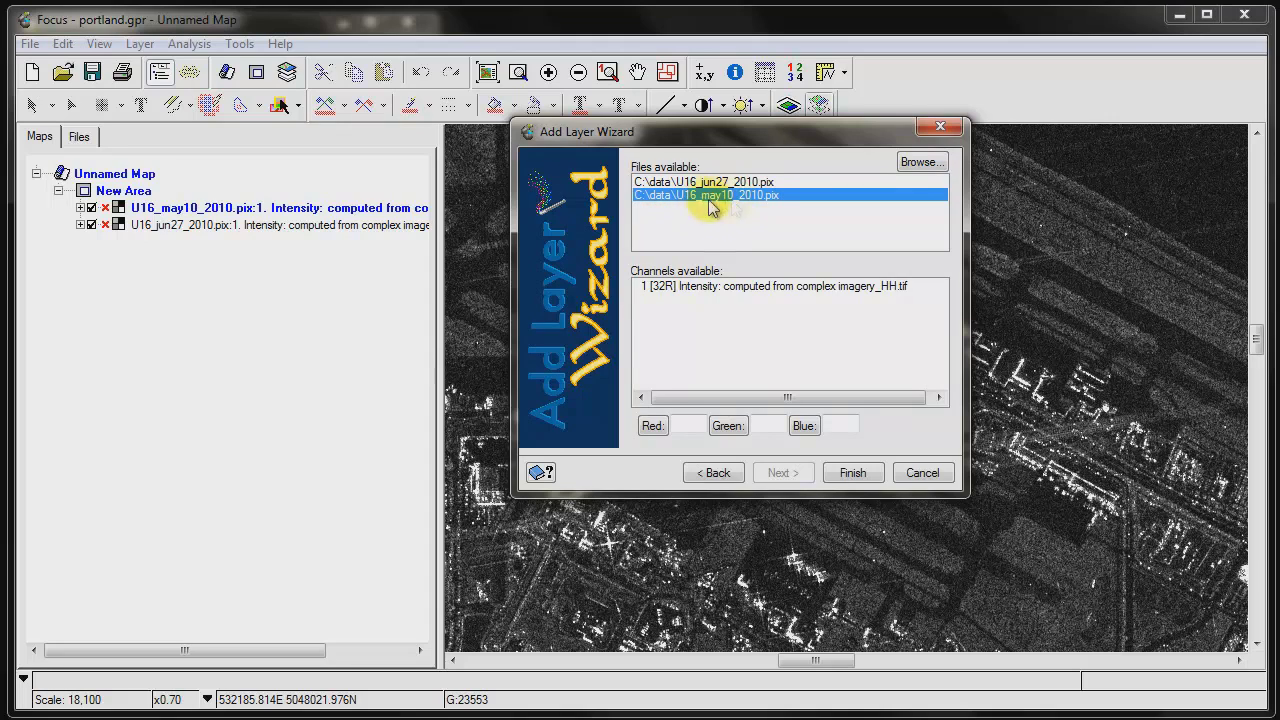
pyautogui.click(652, 426)
pyautogui.click(686, 288)
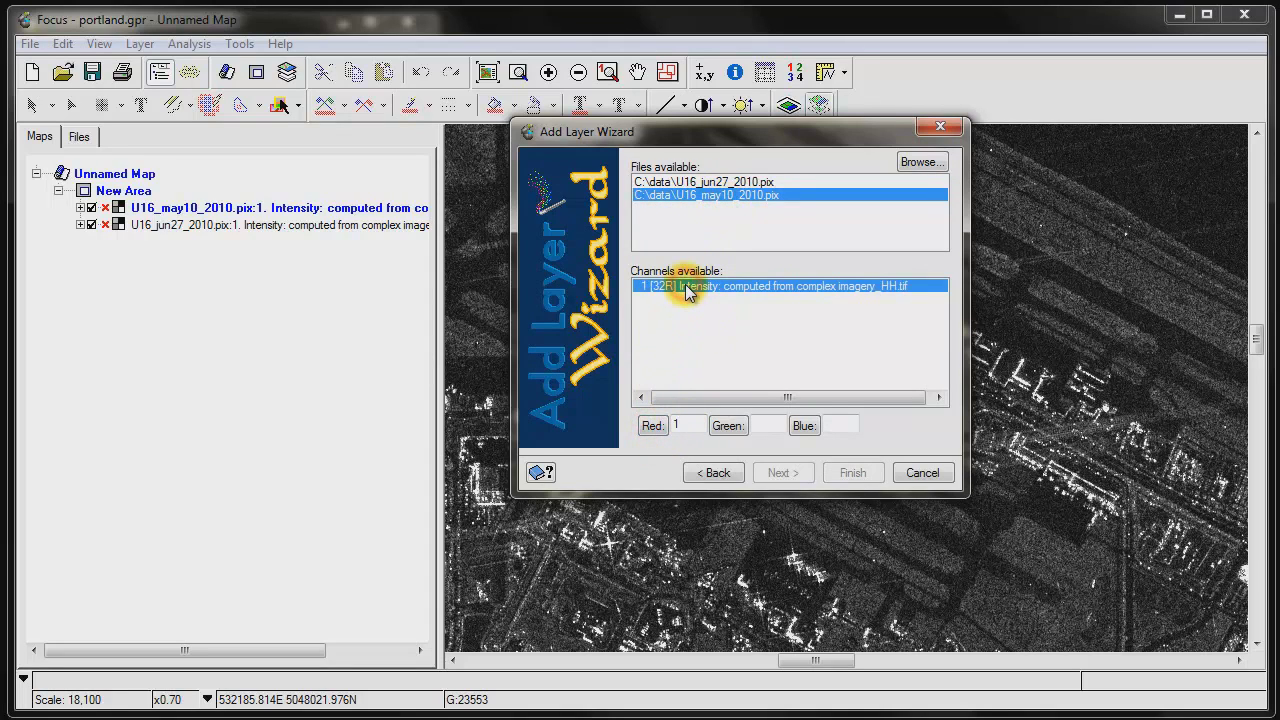
pyautogui.click(728, 184)
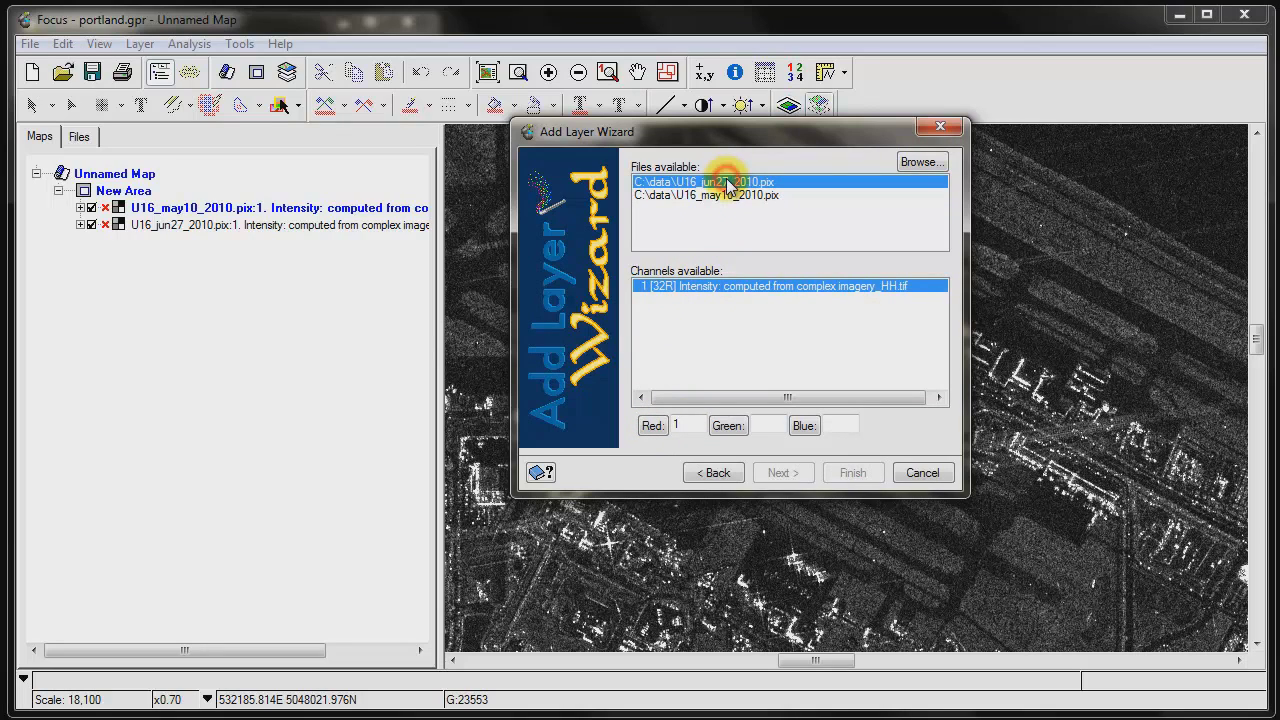
pyautogui.click(722, 288)
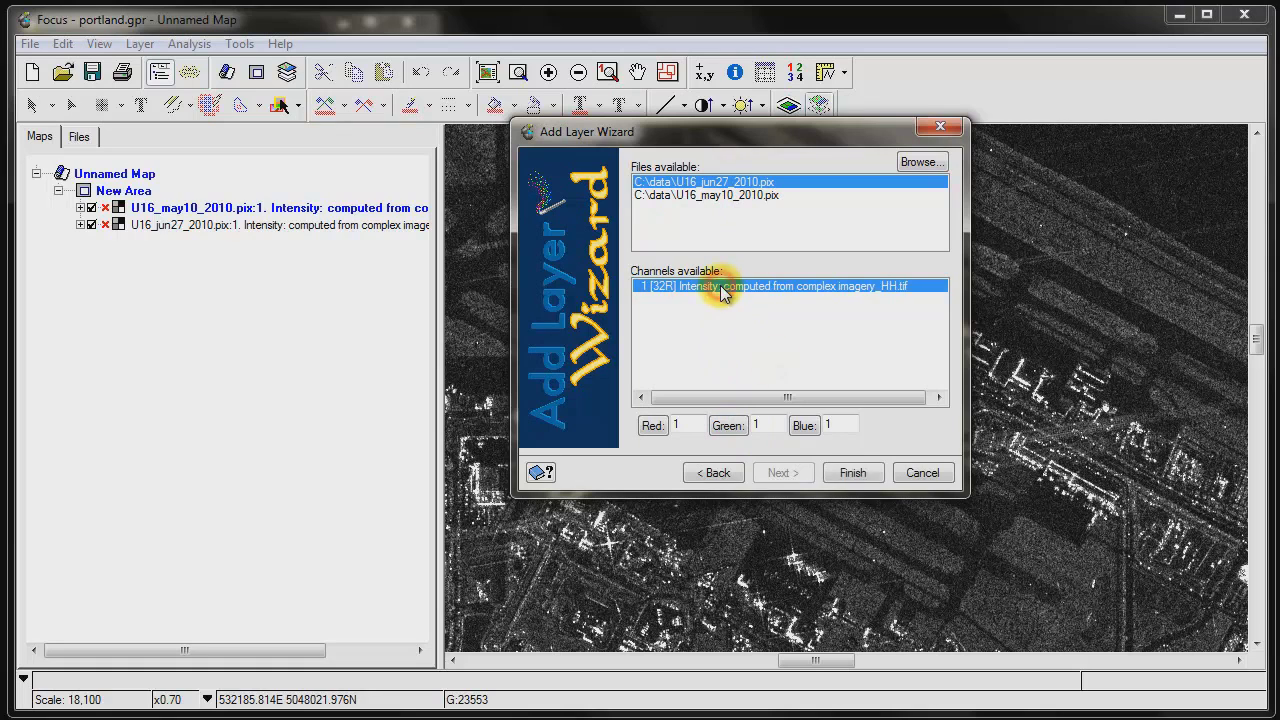
pyautogui.click(855, 472)
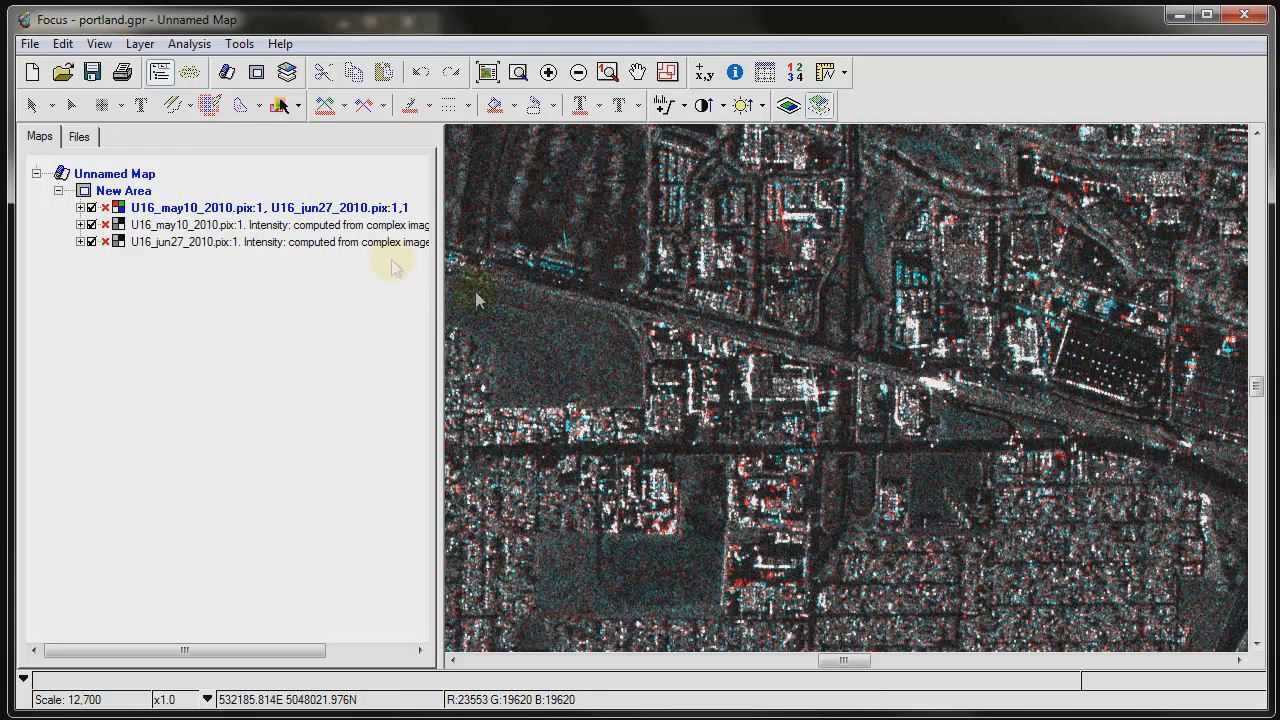
# - Reopen Visualization Tools in vertical Swipe mode at 50% over the RGB composite, moving the window aside
pyautogui.click(102, 45)
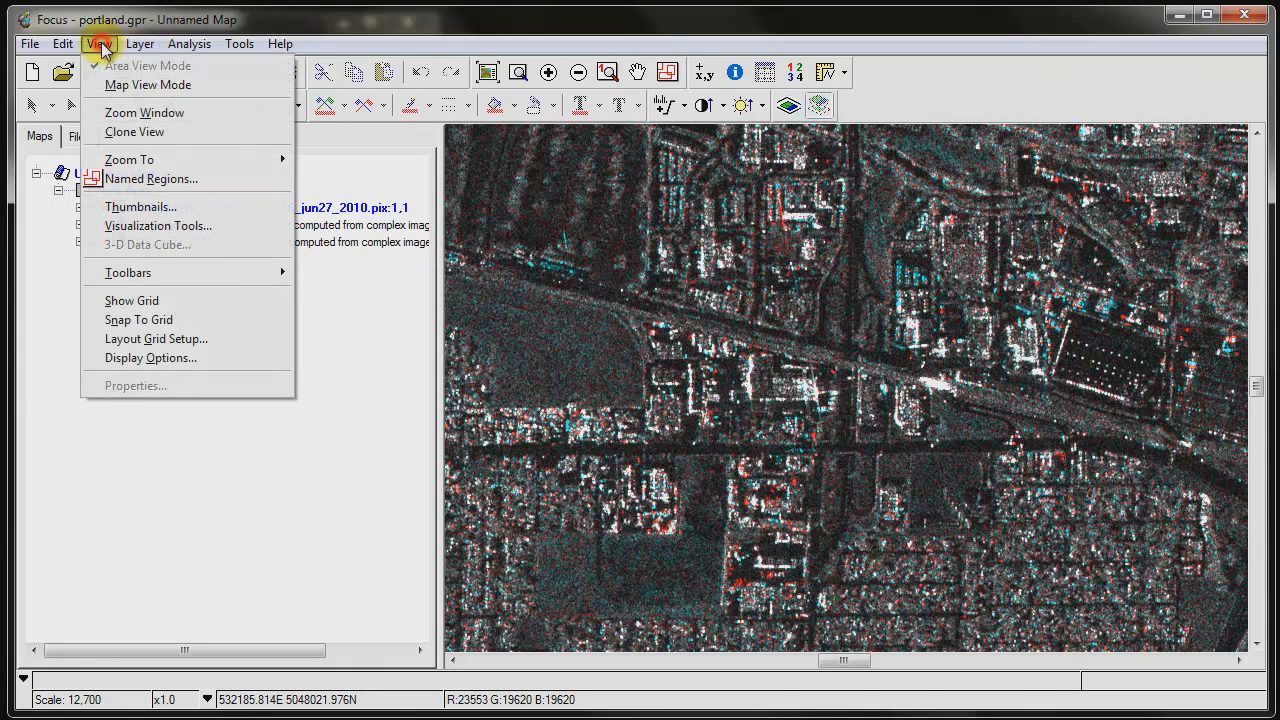
pyautogui.click(168, 227)
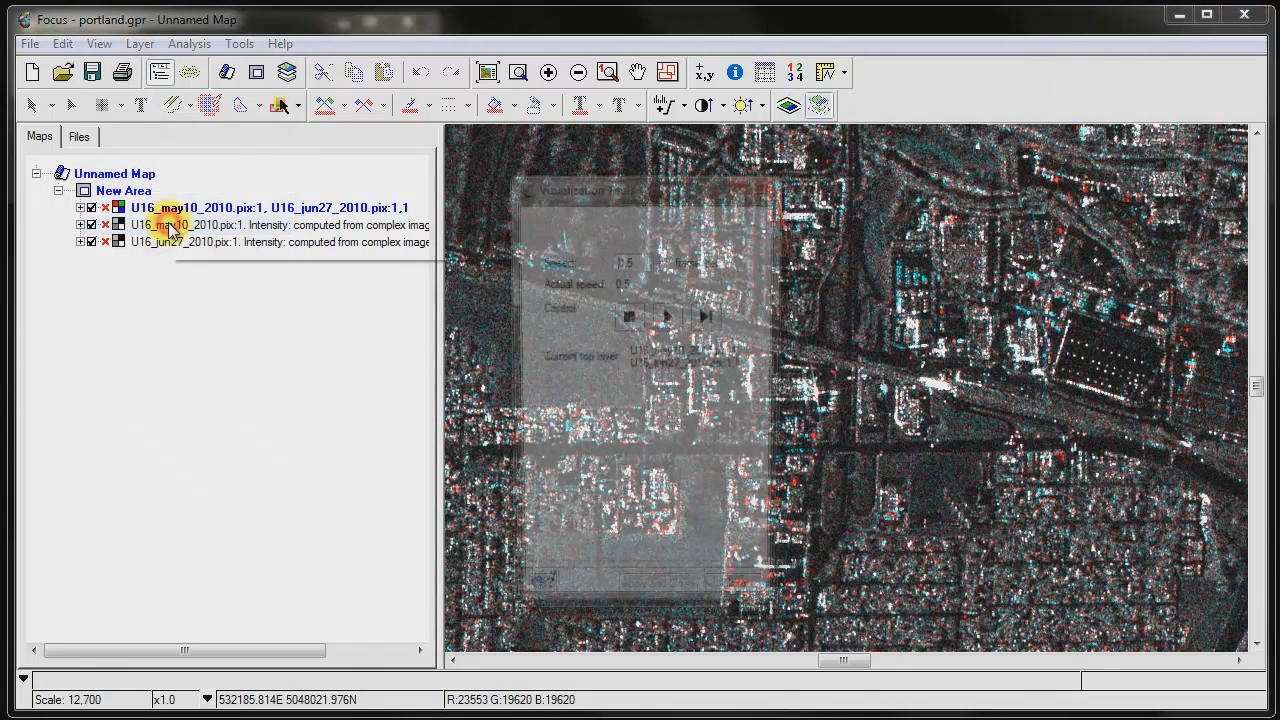
pyautogui.moveTo(600, 195)
pyautogui.mouseDown()
pyautogui.moveTo(238, 233)
pyautogui.moveTo(195, 203)
pyautogui.mouseUp()
pyautogui.click(182, 228)
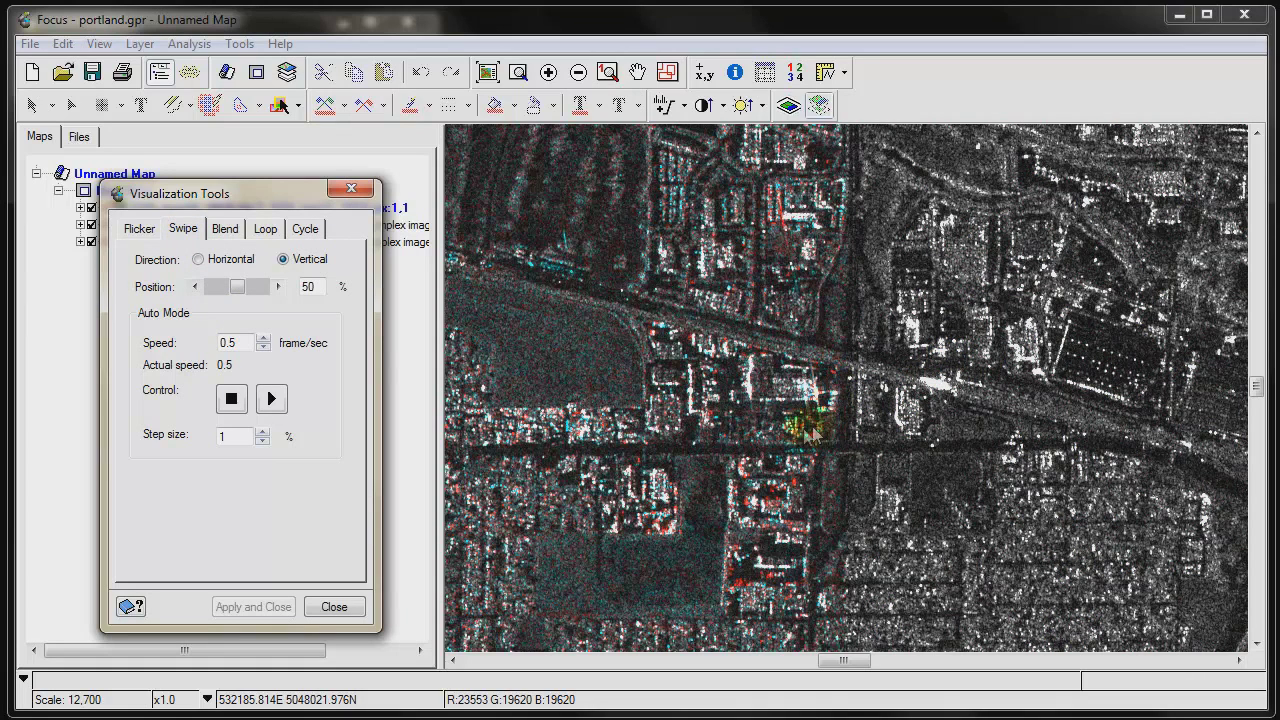
pyautogui.moveTo(223, 194); pyautogui.dragTo(288, 268)
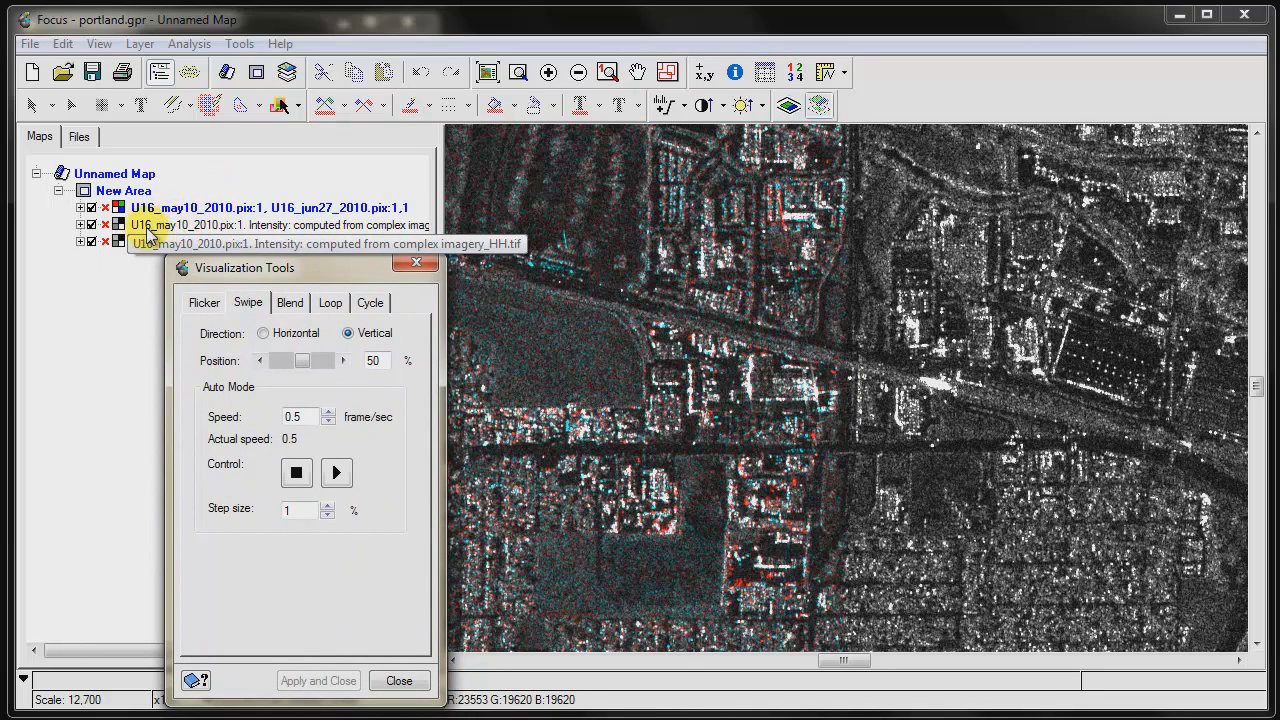
pyautogui.moveTo(240, 266); pyautogui.dragTo(206, 173)
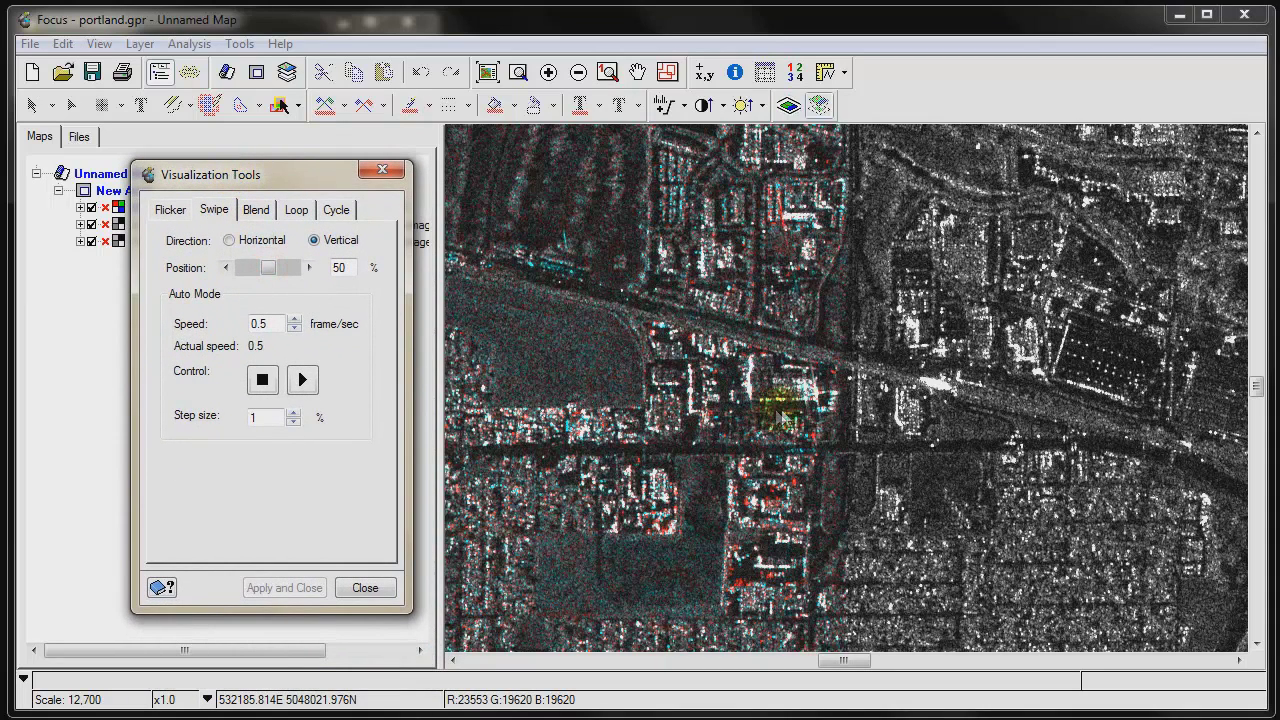
# - With the Pan tool, drag the swiped map up and right to another part of the city
pyautogui.click(745, 405)
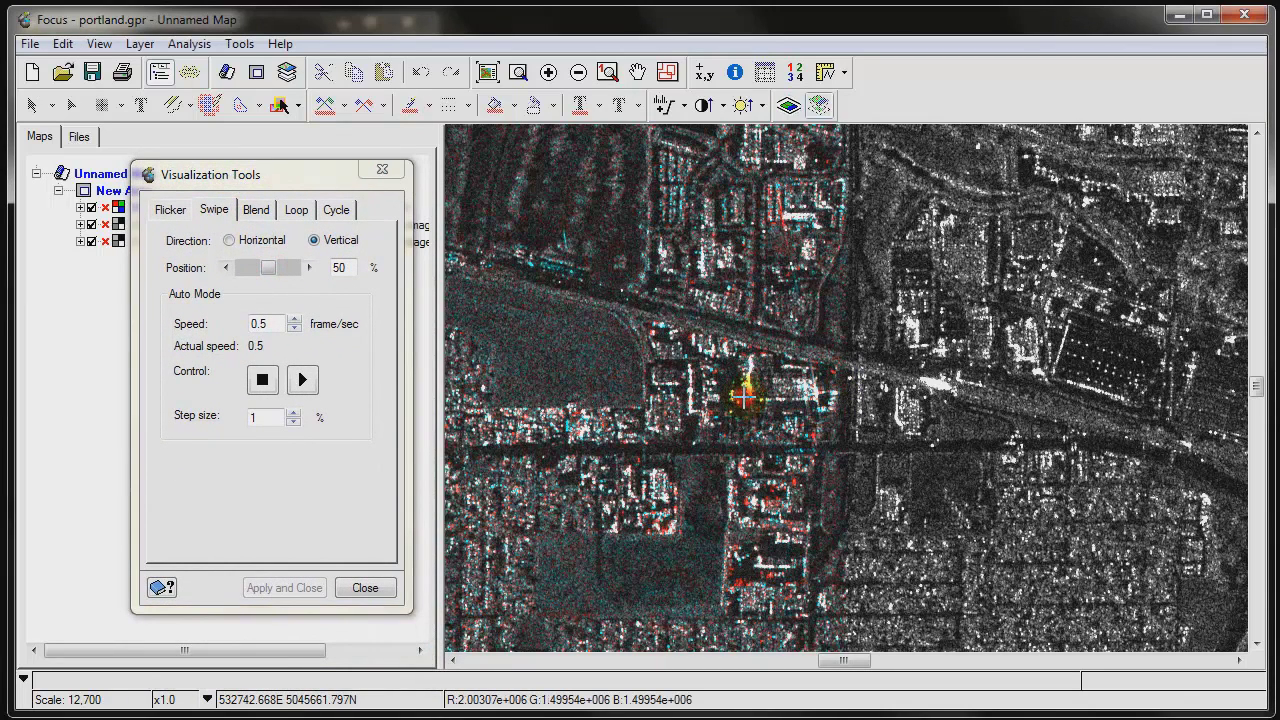
pyautogui.click(637, 72)
pyautogui.moveTo(738, 510); pyautogui.dragTo(743, 414)
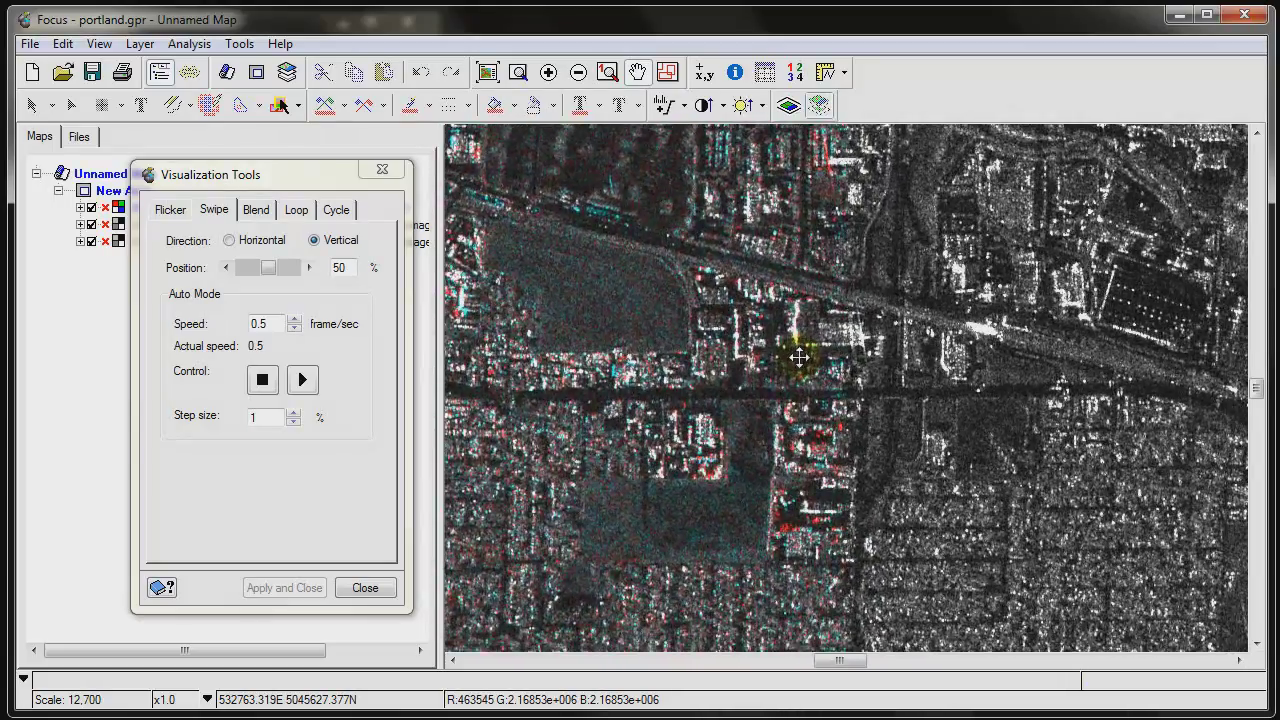
pyautogui.moveTo(799, 357); pyautogui.dragTo(855, 350)
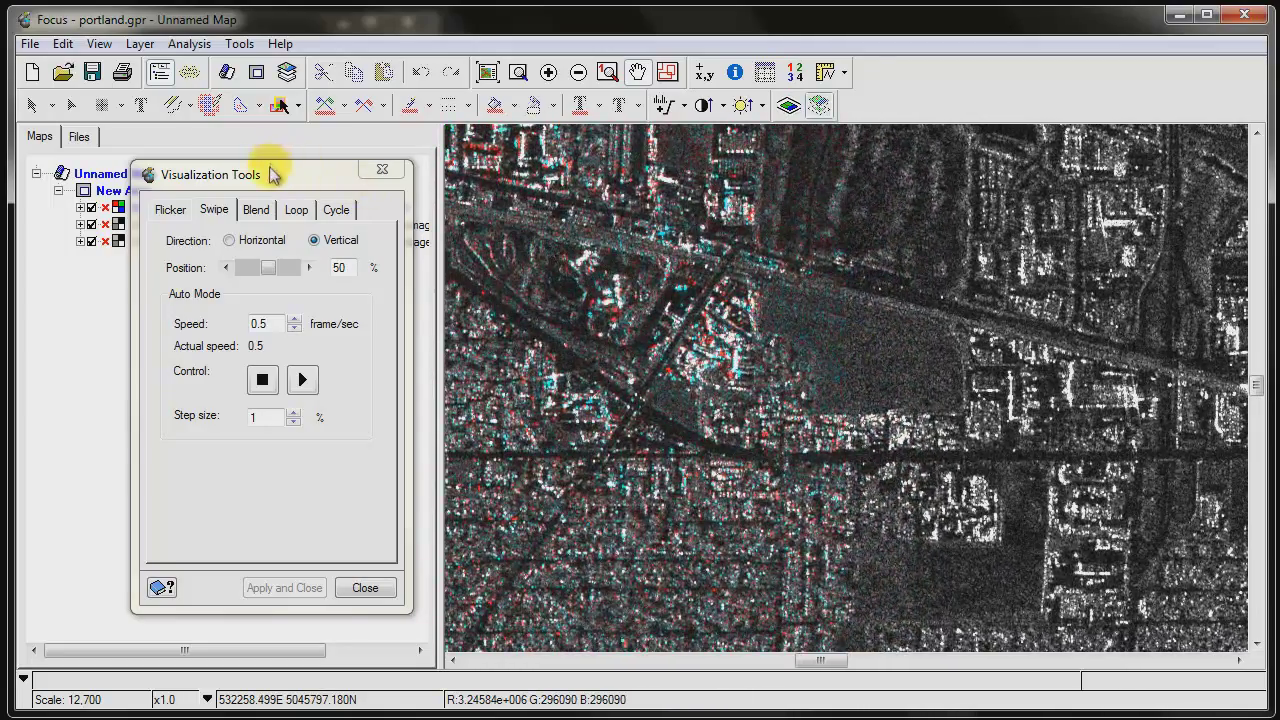
pyautogui.moveTo(272, 172); pyautogui.dragTo(306, 180)
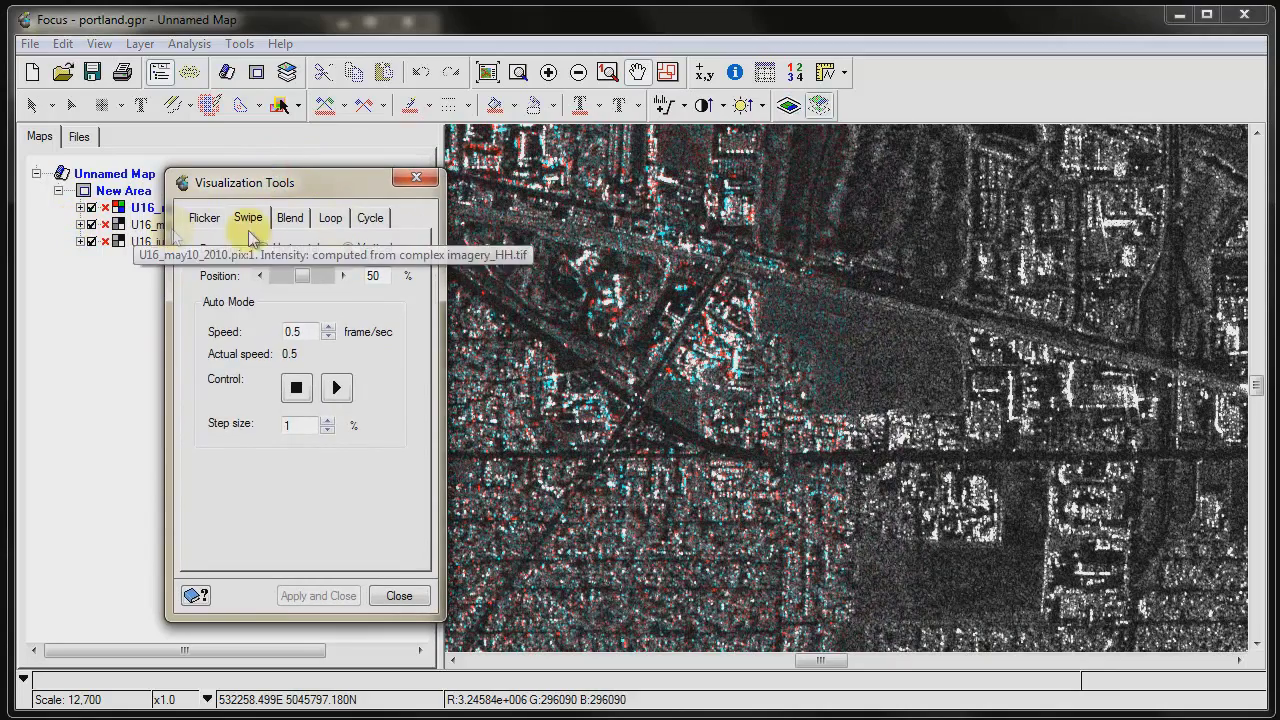
# - Reopen Visualization Tools on the Swipe tab and pan slightly around the dark open area
pyautogui.click(416, 177)
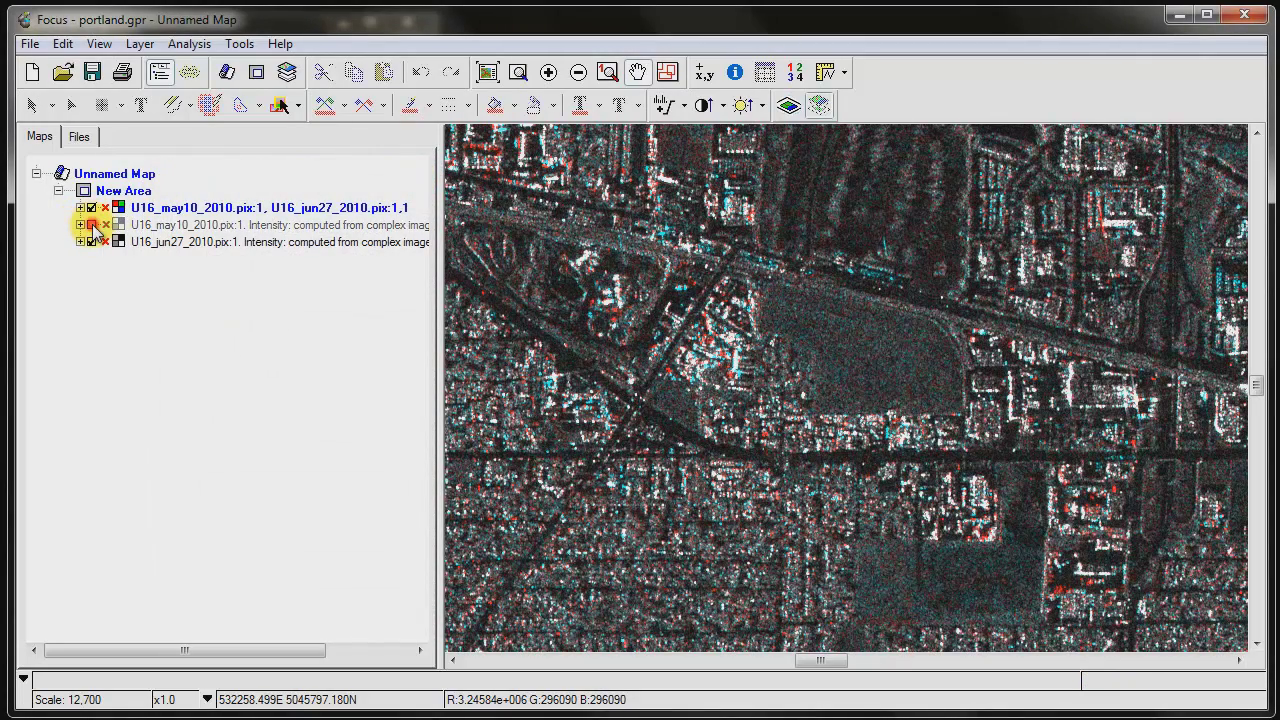
pyautogui.click(100, 46)
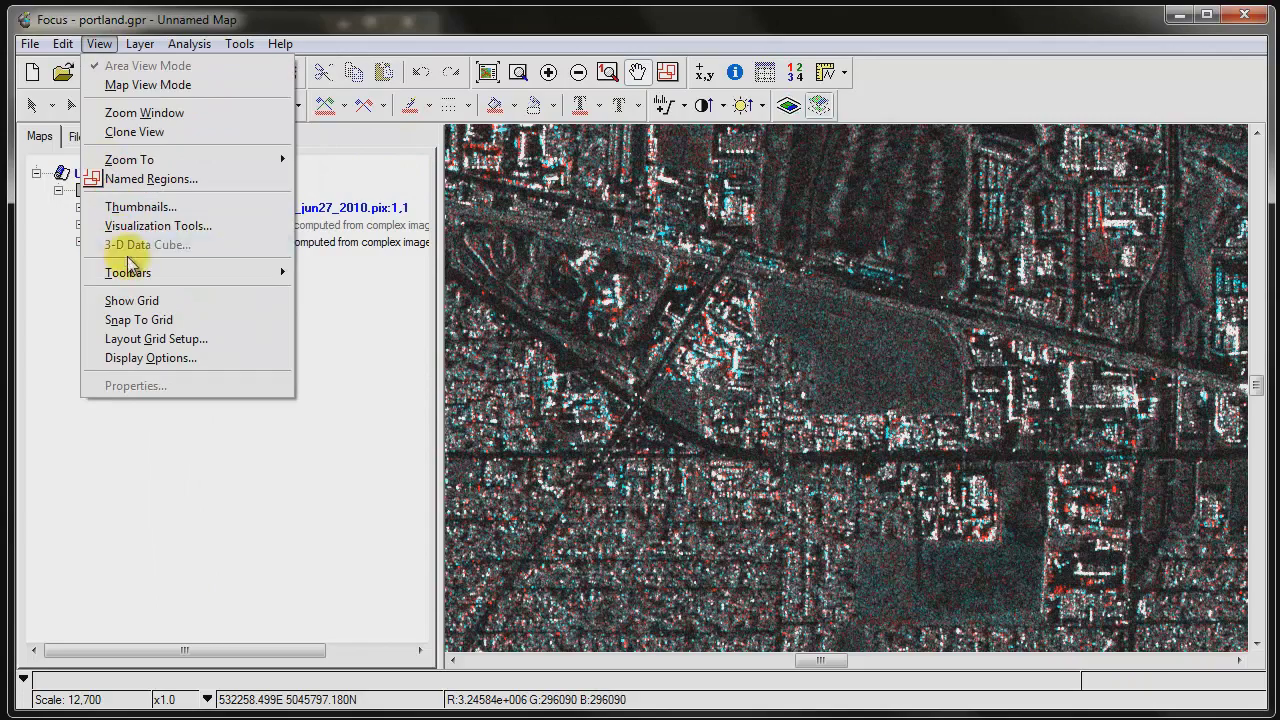
pyautogui.click(130, 227)
pyautogui.moveTo(629, 186); pyautogui.dragTo(252, 178)
pyautogui.click(210, 212)
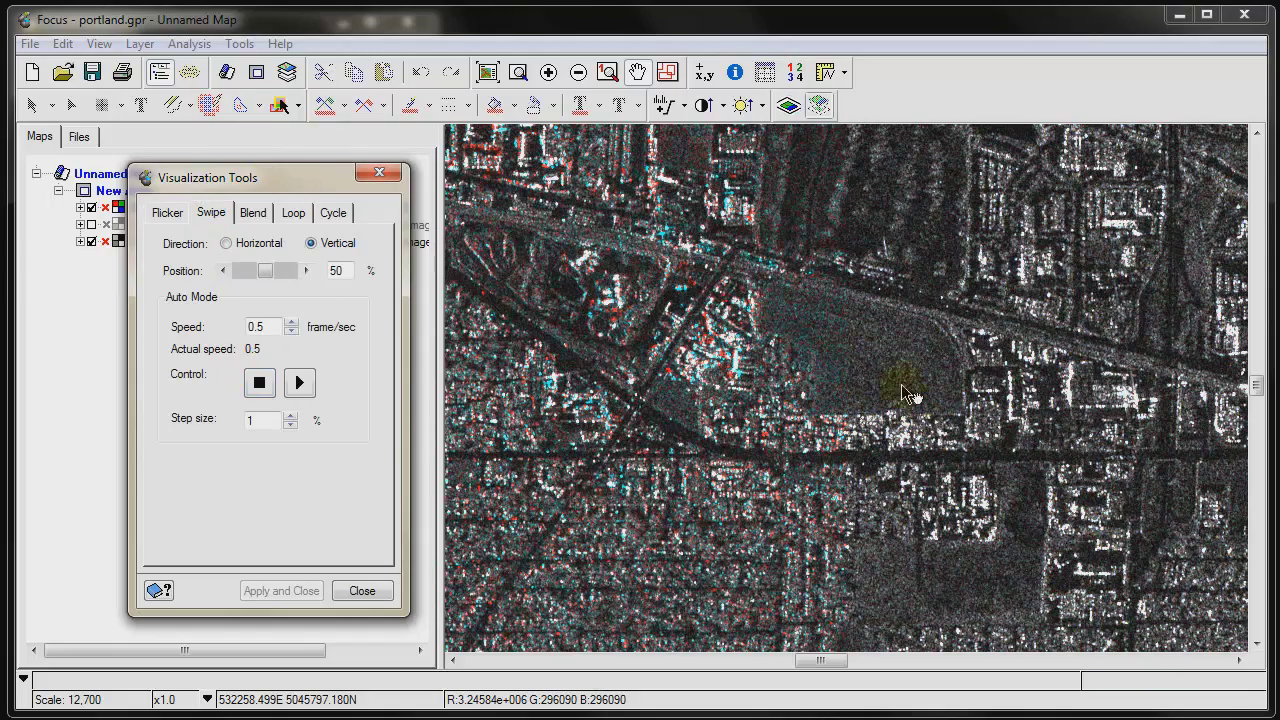
pyautogui.moveTo(940, 402)
pyautogui.mouseDown()
pyautogui.moveTo(871, 384)
pyautogui.moveTo(920, 389)
pyautogui.mouseUp()
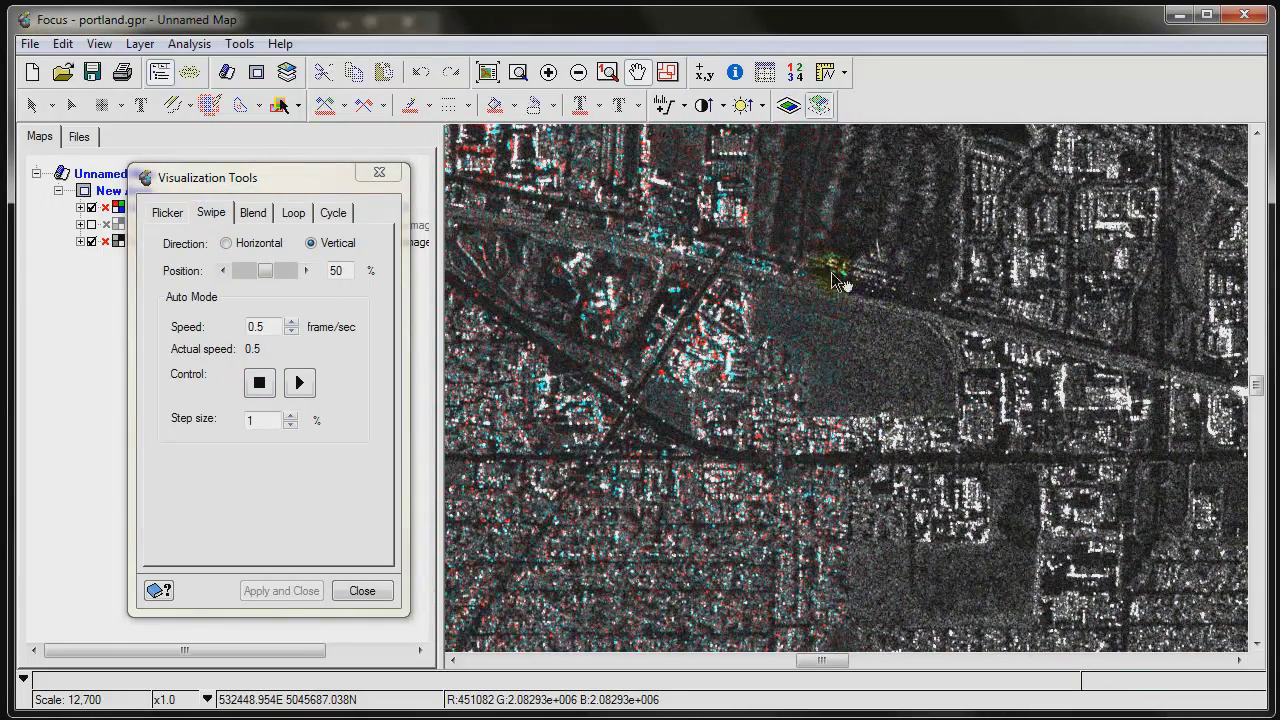
pyautogui.moveTo(909, 380); pyautogui.dragTo(886, 351)
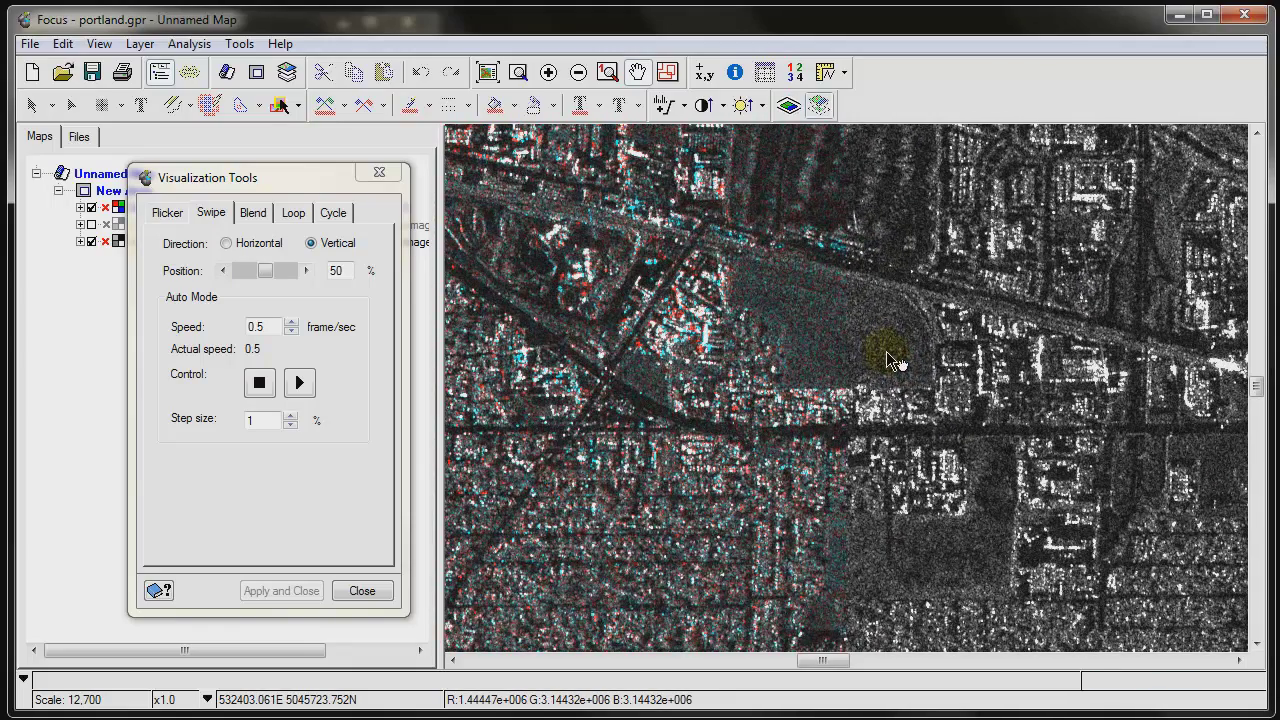